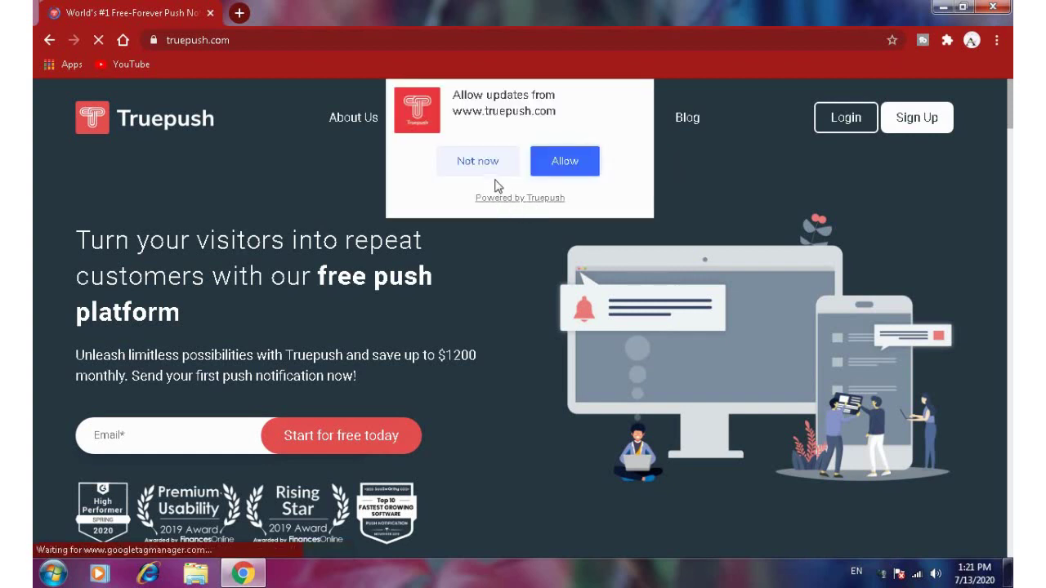
- Decline the notification prompt and start the free sign-up with your e-mail address
{"action": "left_click", "coordinate": [481, 165]}
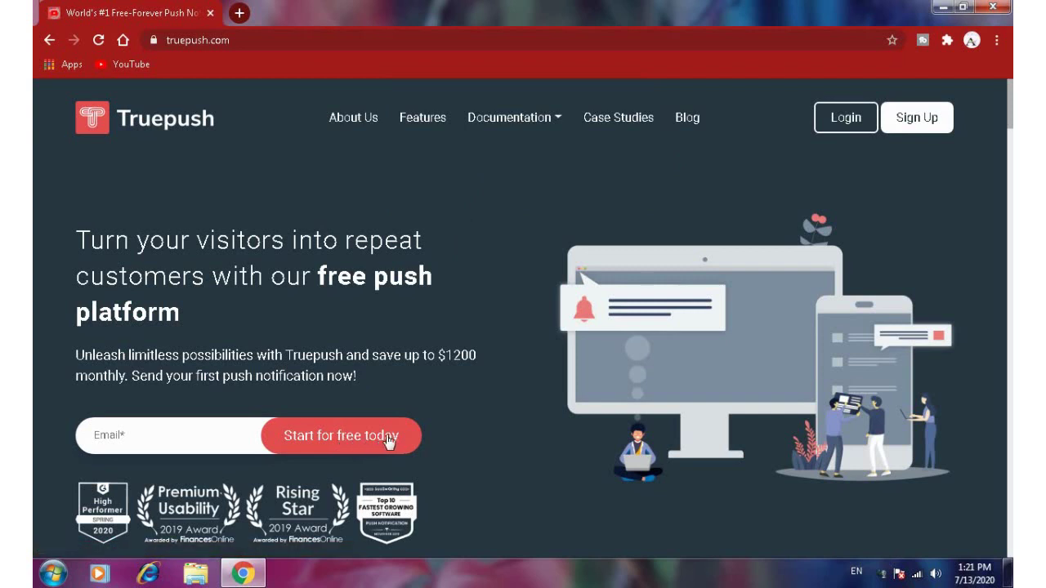
{"action": "left_click", "coordinate": [356, 444]}
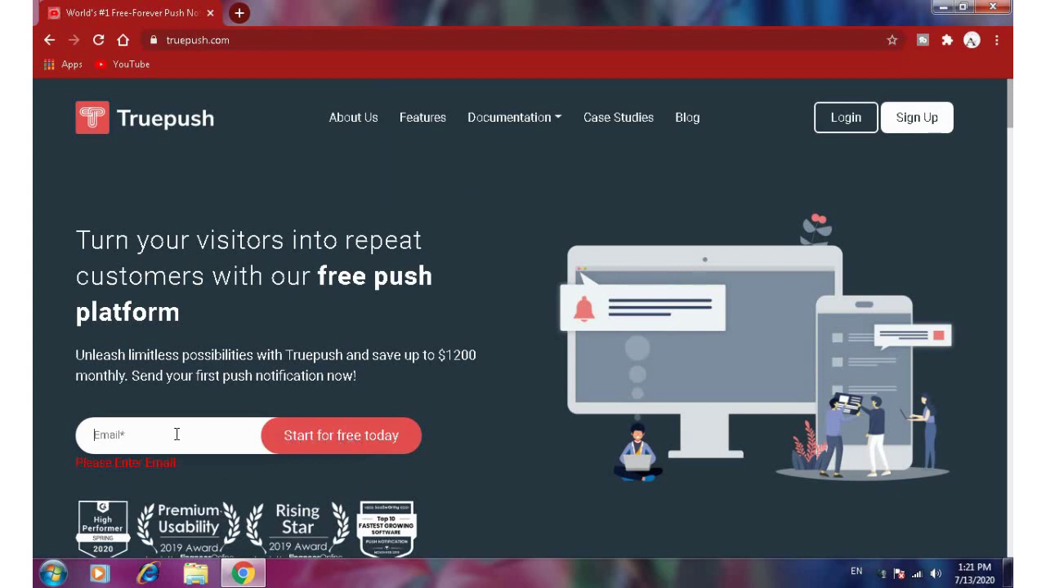
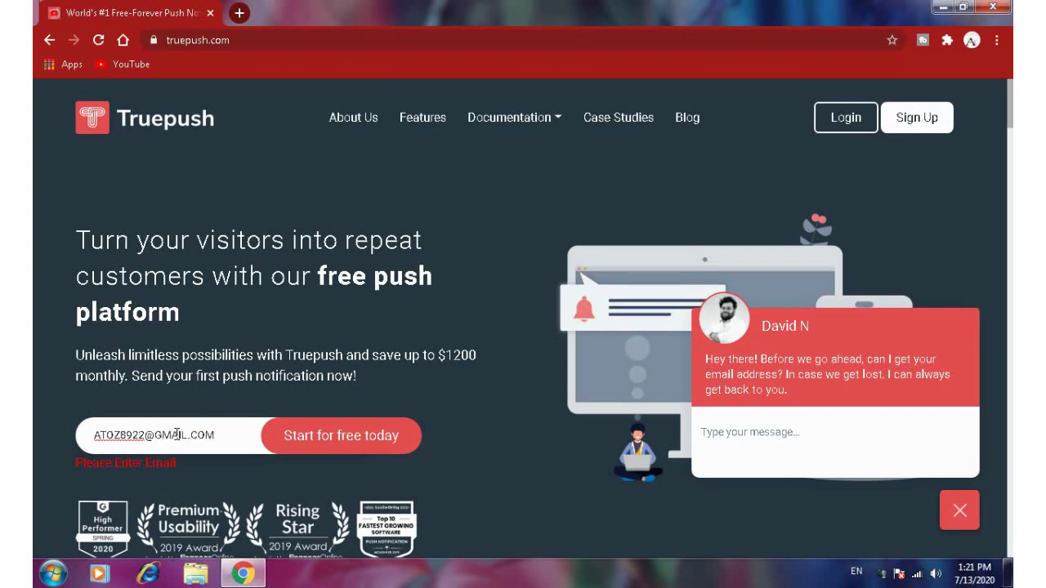
{"action": "left_click", "coordinate": [334, 442]}
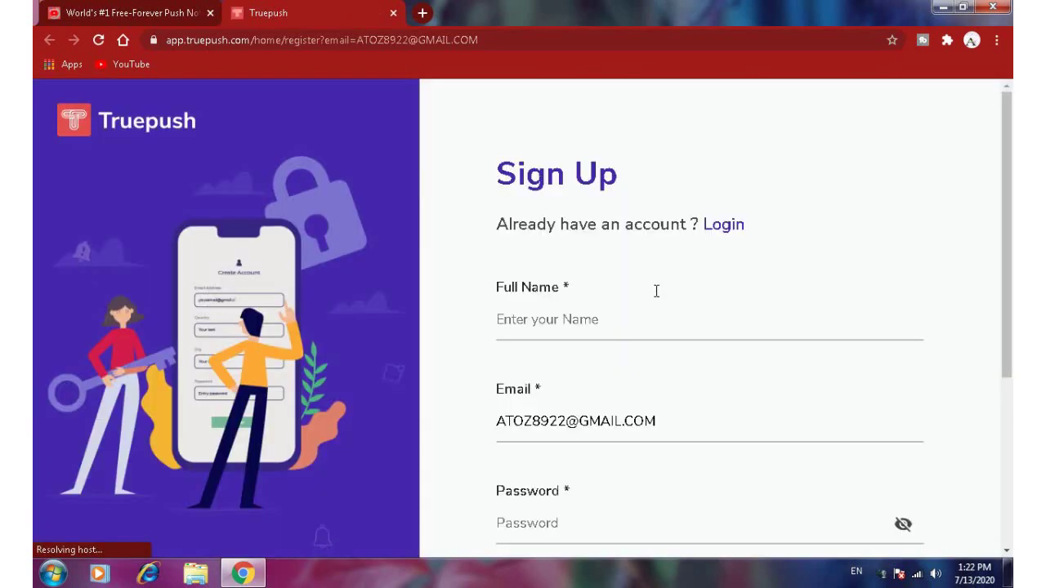
- Sign up with your full name and a password, accept the Privacy Policy, and skip saving the password
{"action": "scroll", "coordinate": [658, 296], "scroll_direction": "down", "scroll_amount": 2}
{"action": "scroll", "coordinate": [658, 296], "scroll_direction": "up", "scroll_amount": 1}
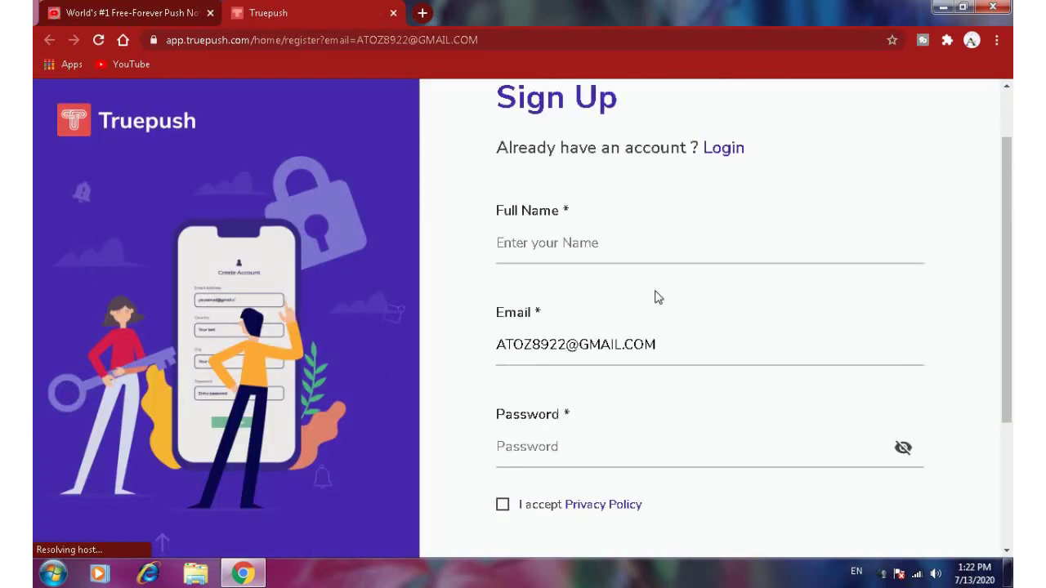
{"action": "left_click", "coordinate": [603, 245]}
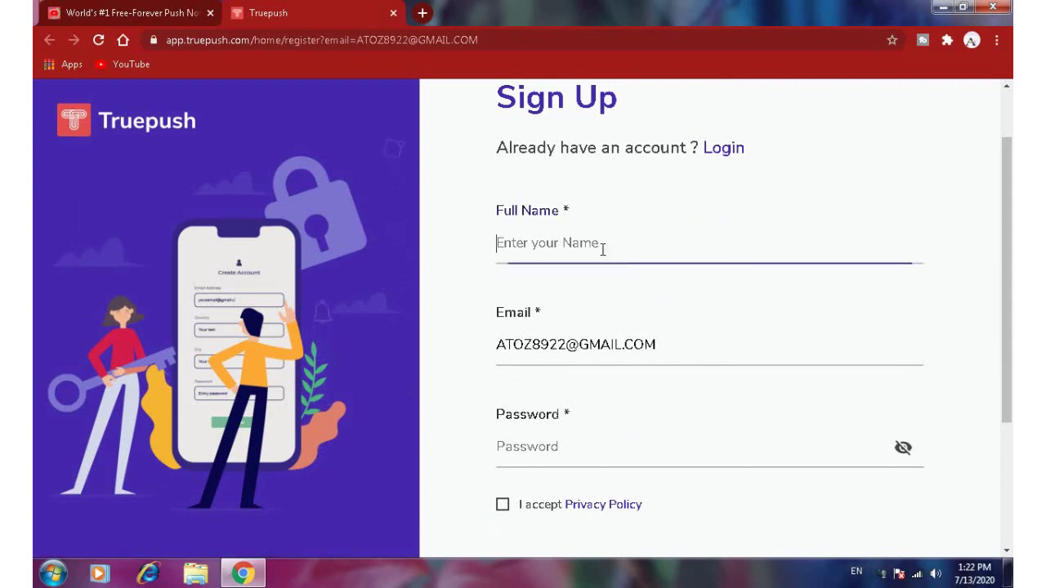
{"action": "type", "text": "A TO Z"}
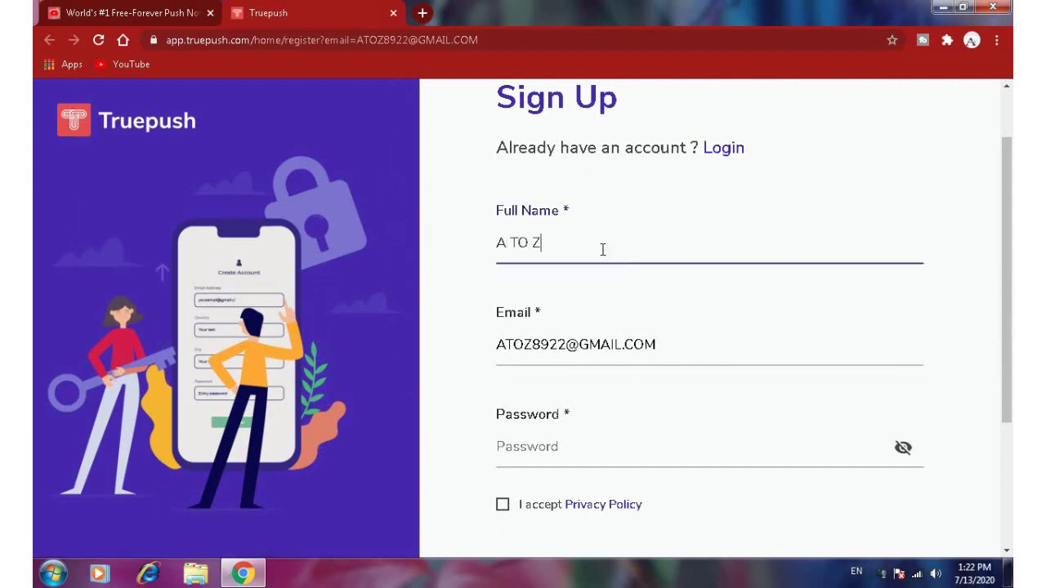
{"action": "left_click", "coordinate": [600, 449]}
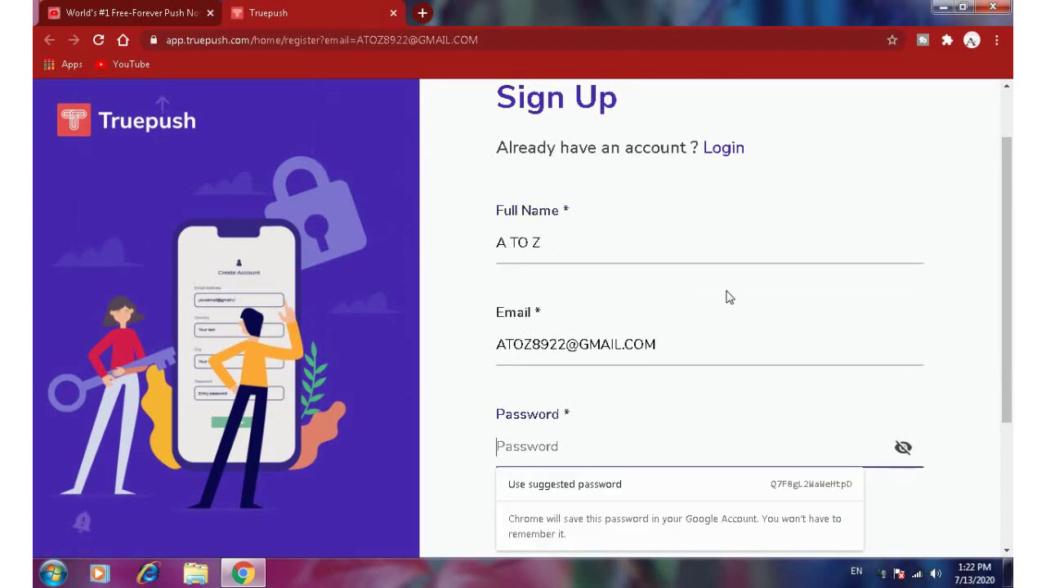
{"action": "type", "text": "a"}
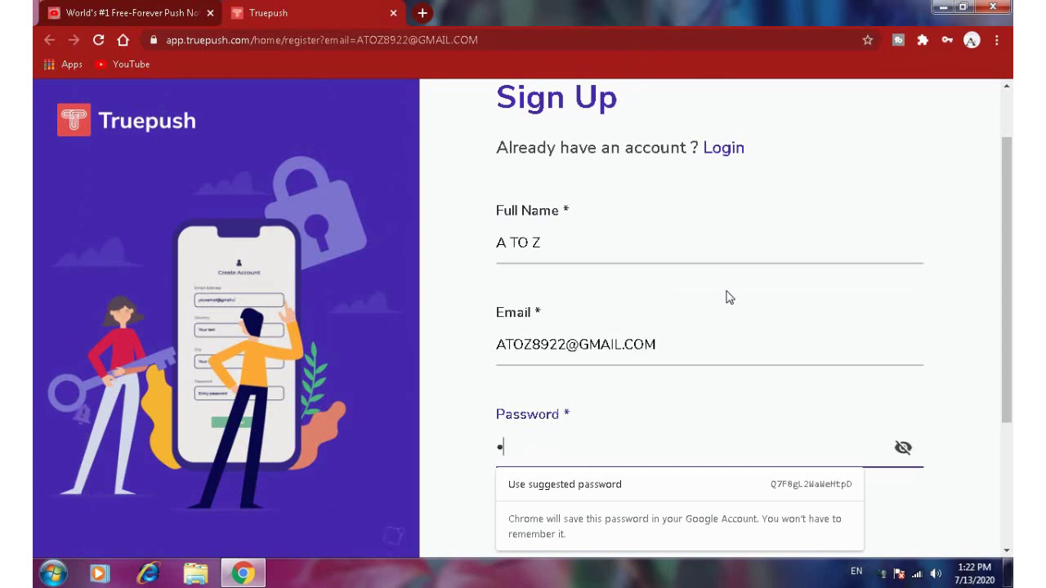
{"action": "type", "text": "bcd"}
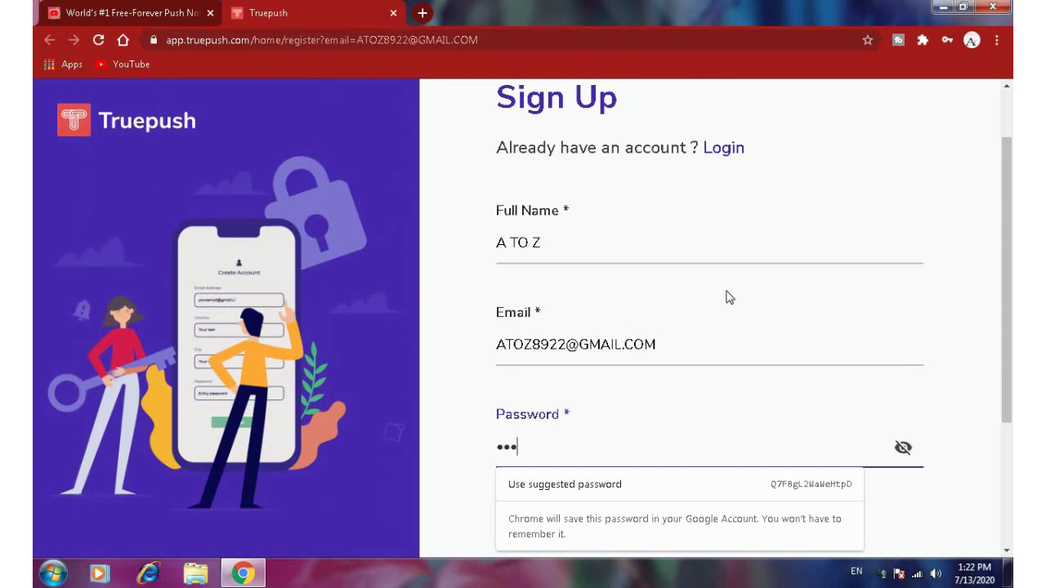
{"action": "type", "text": "efgh"}
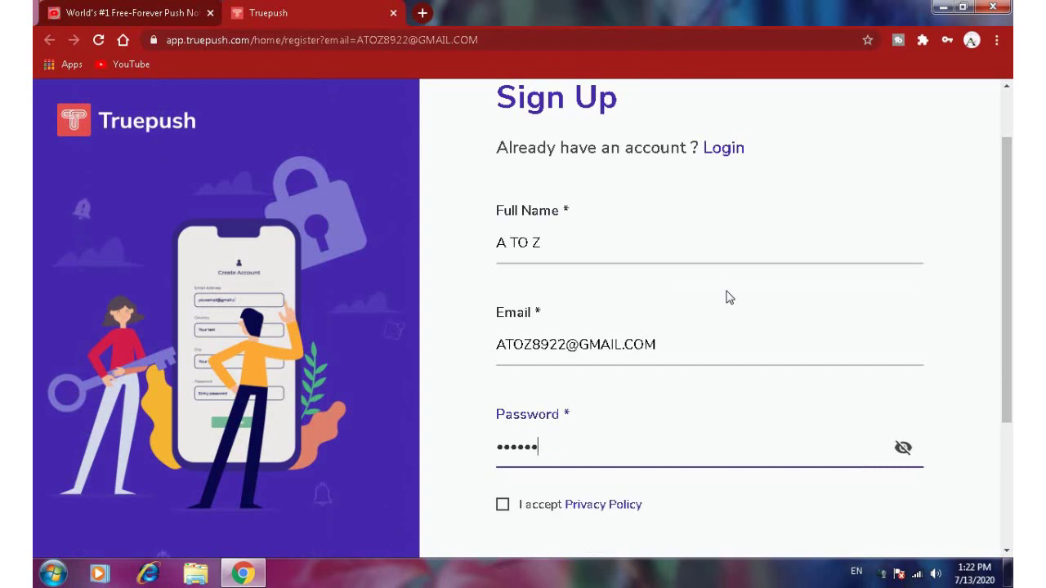
{"action": "type", "text": "i"}
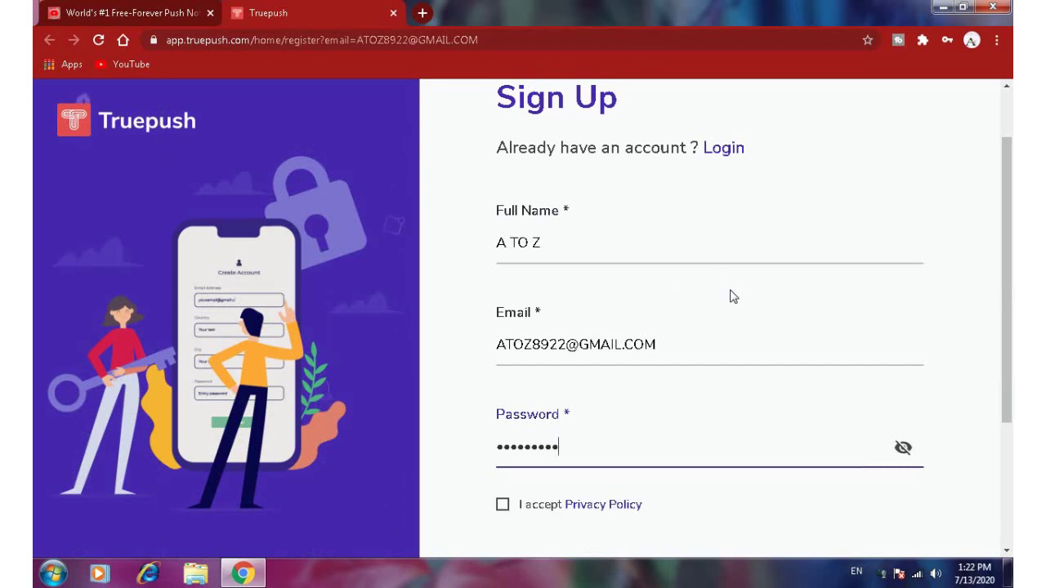
{"action": "scroll", "coordinate": [574, 418], "scroll_direction": "down", "scroll_amount": 1}
{"action": "left_click", "coordinate": [503, 429]}
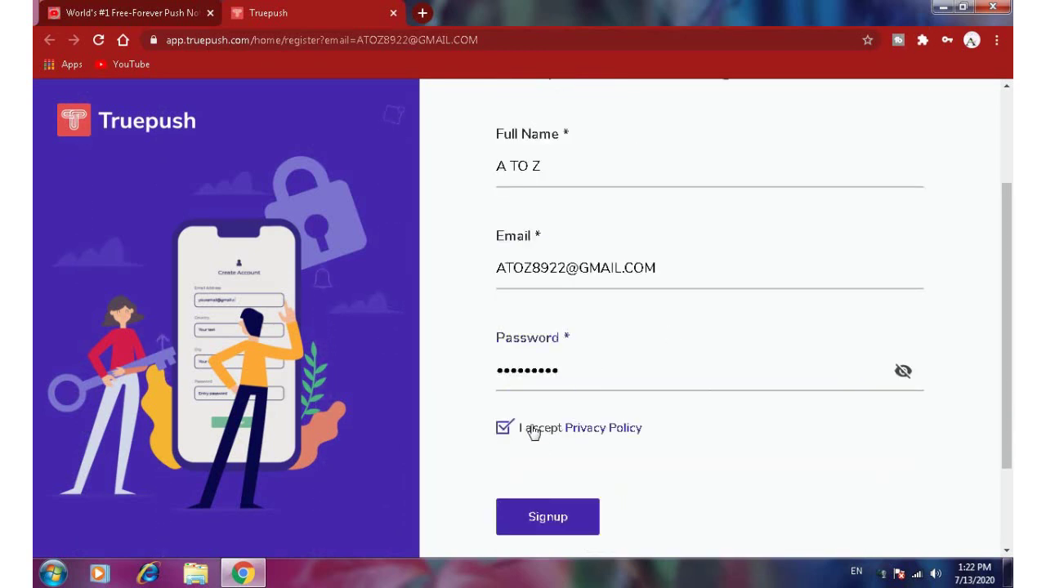
{"action": "left_click", "coordinate": [573, 529]}
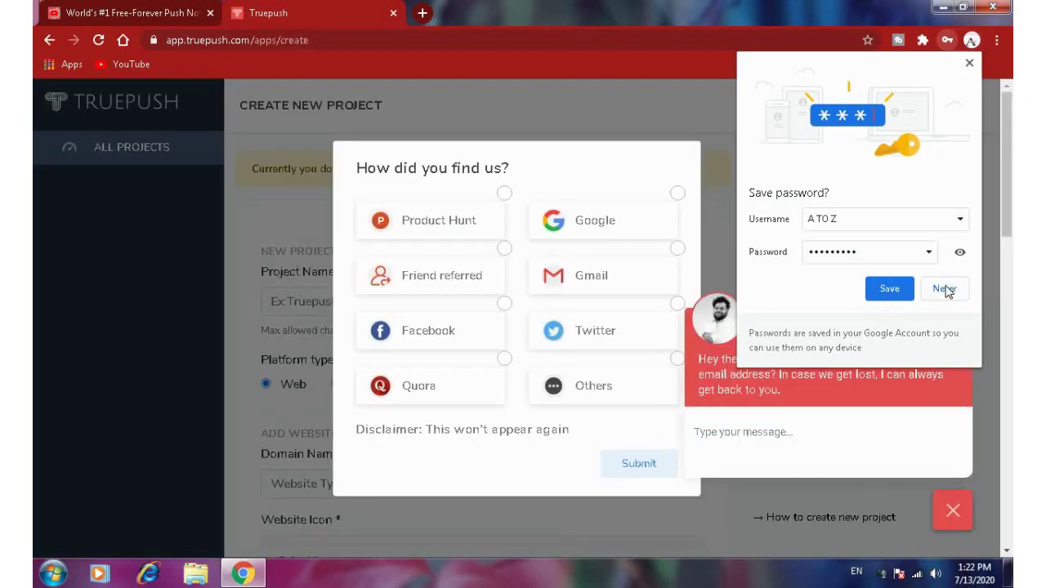
{"action": "left_click", "coordinate": [945, 289]}
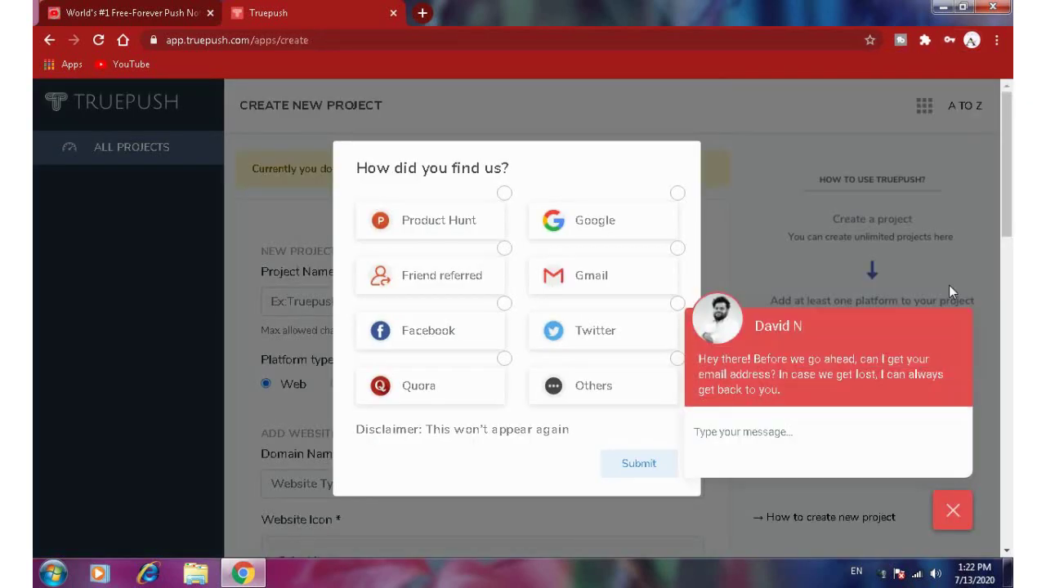
- Close the support chat and submit 'Google' as the how-did-you-find-us answer
{"action": "left_click", "coordinate": [953, 511]}
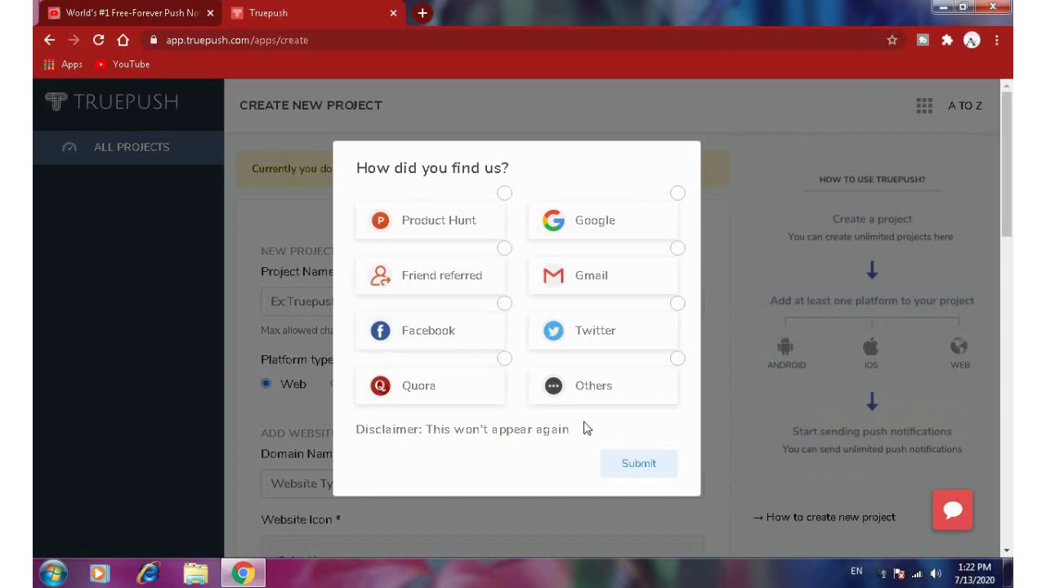
{"action": "left_click", "coordinate": [600, 235]}
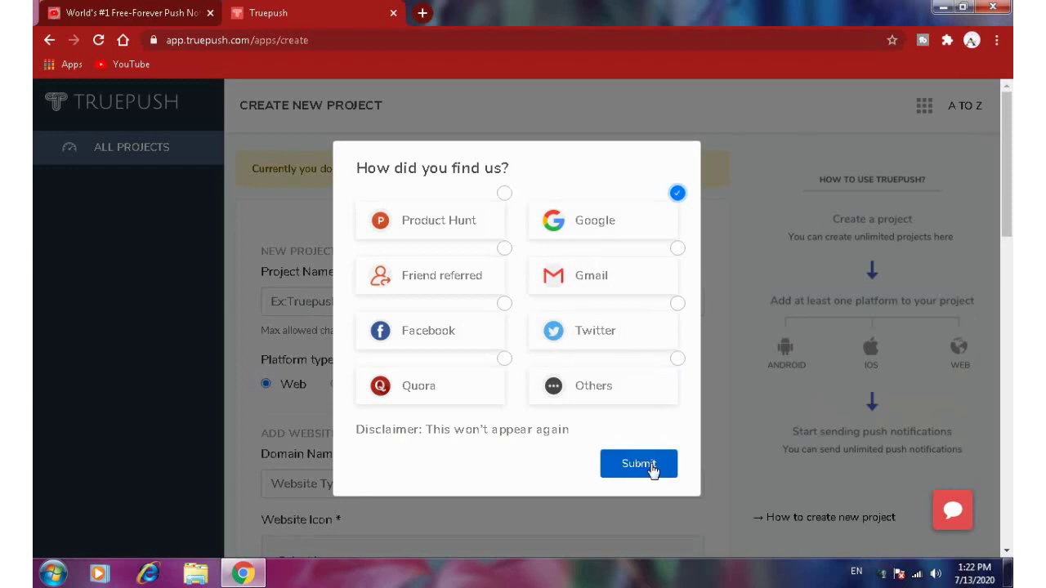
{"action": "left_click", "coordinate": [651, 469]}
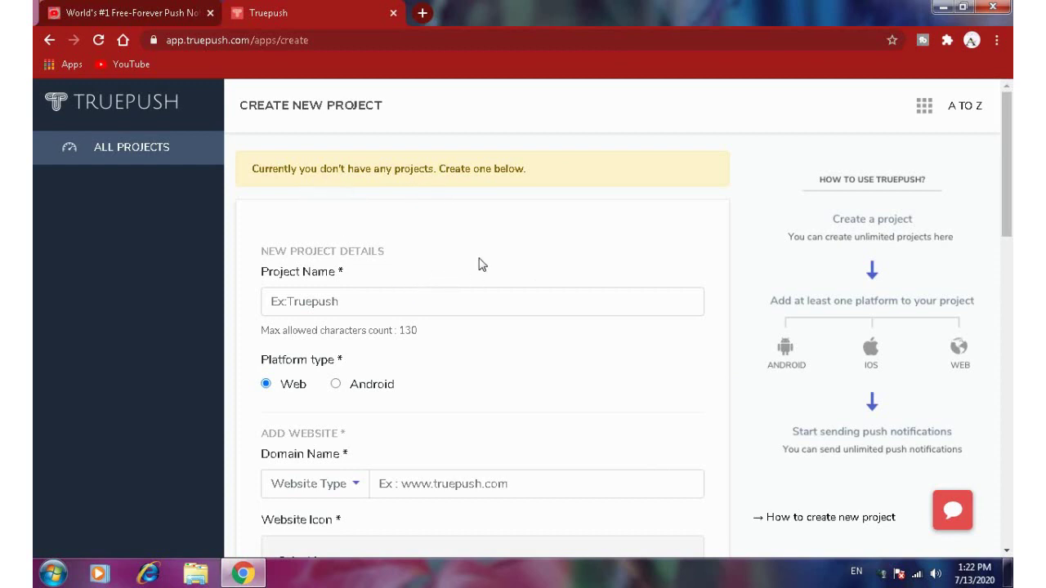
- Enter project name 'a to z', keep the Web platform, and set domain atozjaankari.blogspot.com
{"action": "scroll", "coordinate": [488, 258], "scroll_direction": "down", "scroll_amount": 1}
{"action": "scroll", "coordinate": [491, 269], "scroll_direction": "down", "scroll_amount": 3}
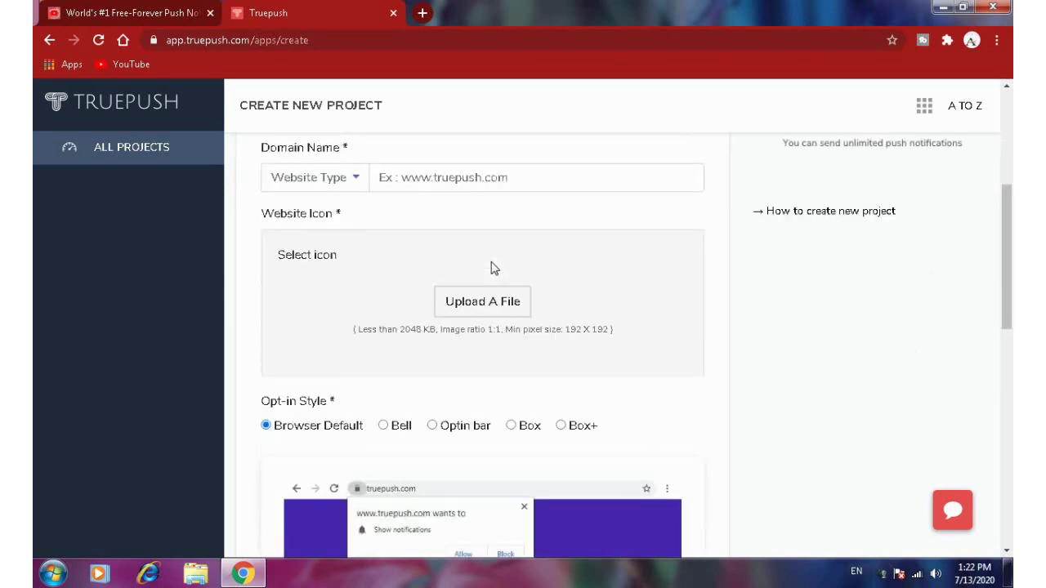
{"action": "scroll", "coordinate": [490, 269], "scroll_direction": "up", "scroll_amount": 4}
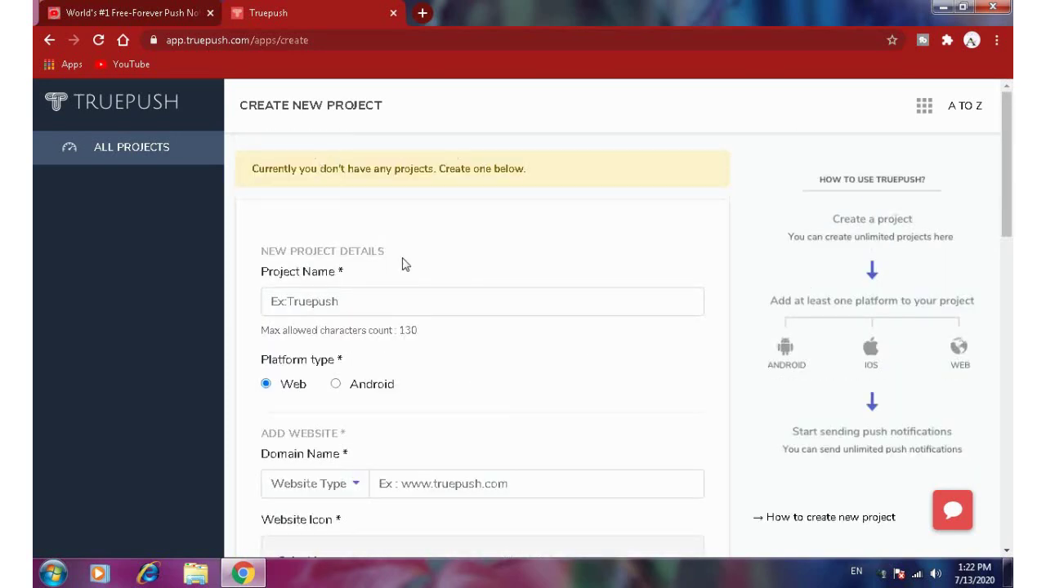
{"action": "left_click", "coordinate": [374, 304]}
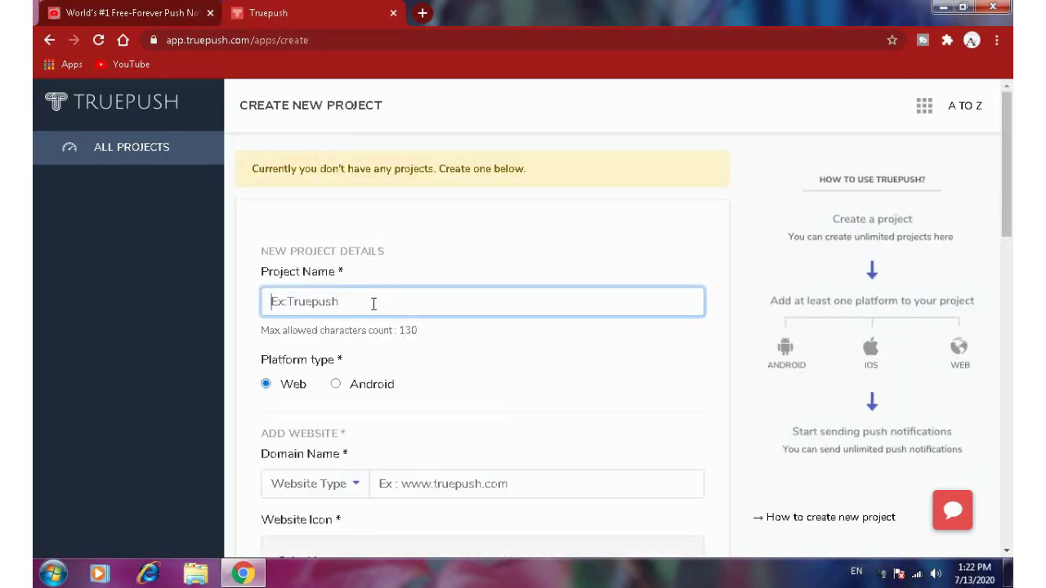
{"action": "type", "text": "a to z"}
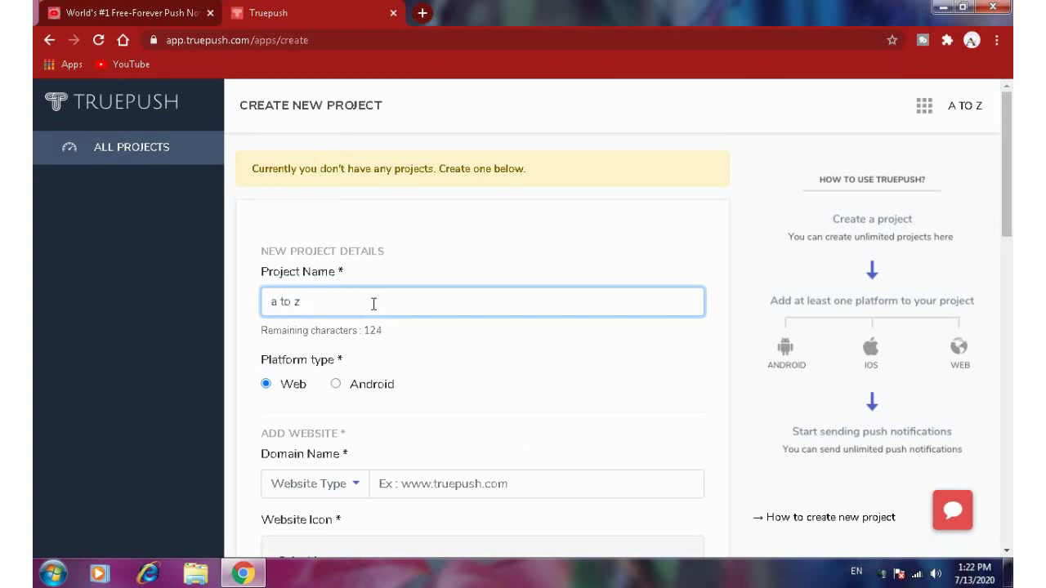
{"action": "scroll", "coordinate": [361, 291], "scroll_direction": "down", "scroll_amount": 1}
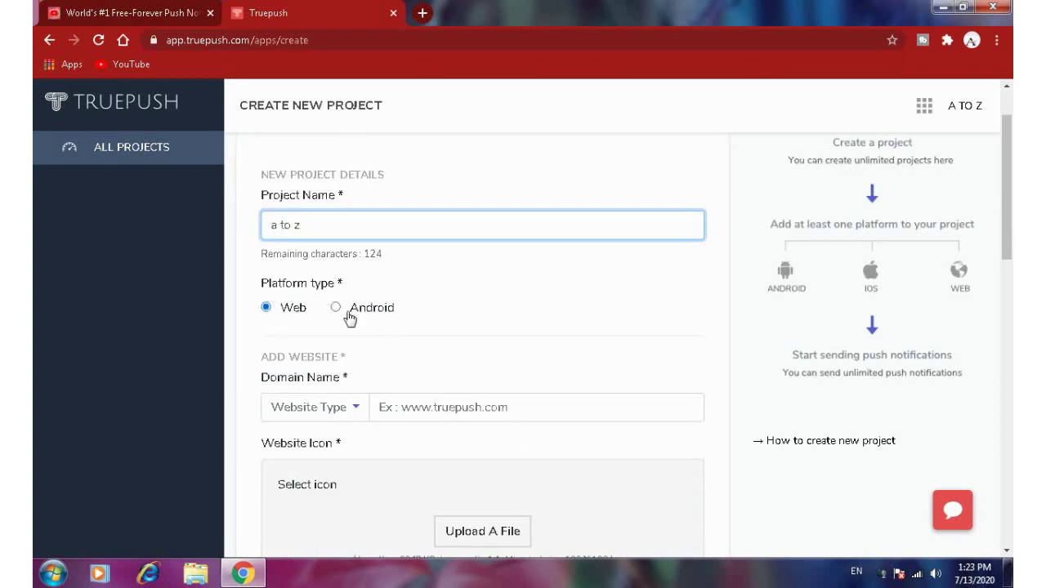
{"action": "scroll", "coordinate": [355, 327], "scroll_direction": "down", "scroll_amount": 1}
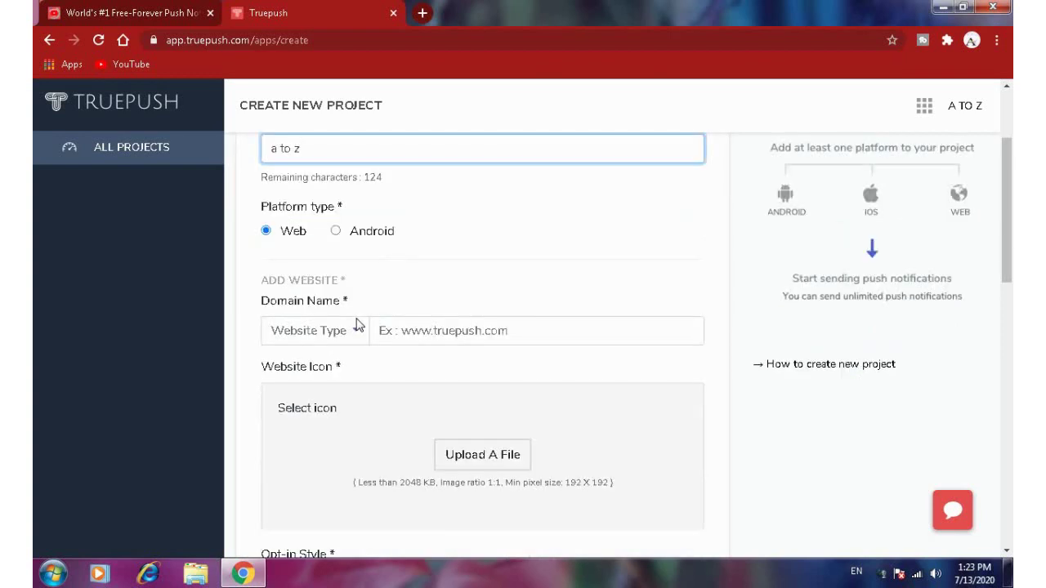
{"action": "left_click", "coordinate": [436, 337]}
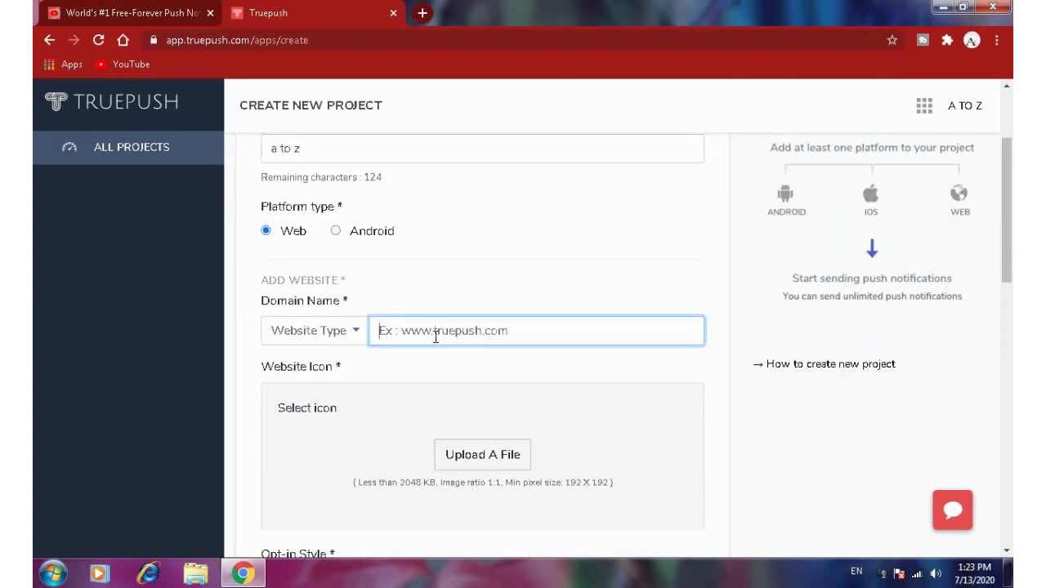
{"action": "type", "text": "atozjaankari.blogspo"}
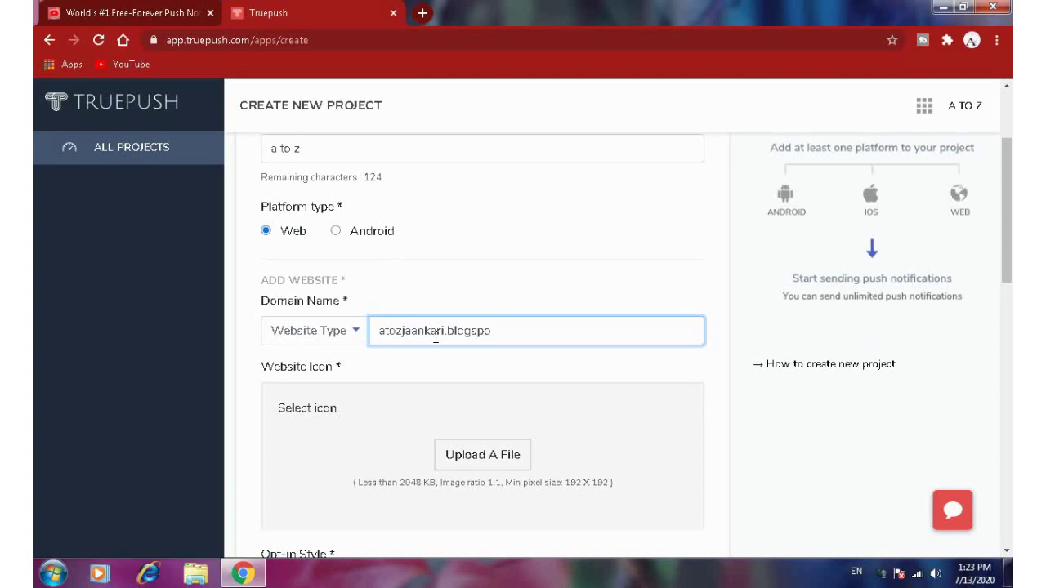
{"action": "type", "text": "t.com"}
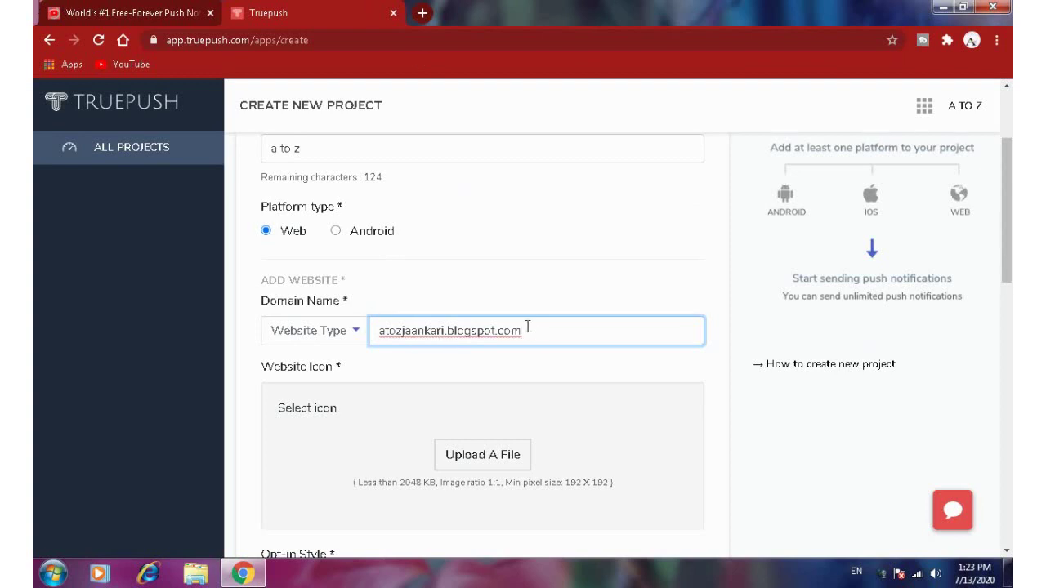
{"action": "scroll", "coordinate": [523, 296], "scroll_direction": "down", "scroll_amount": 2}
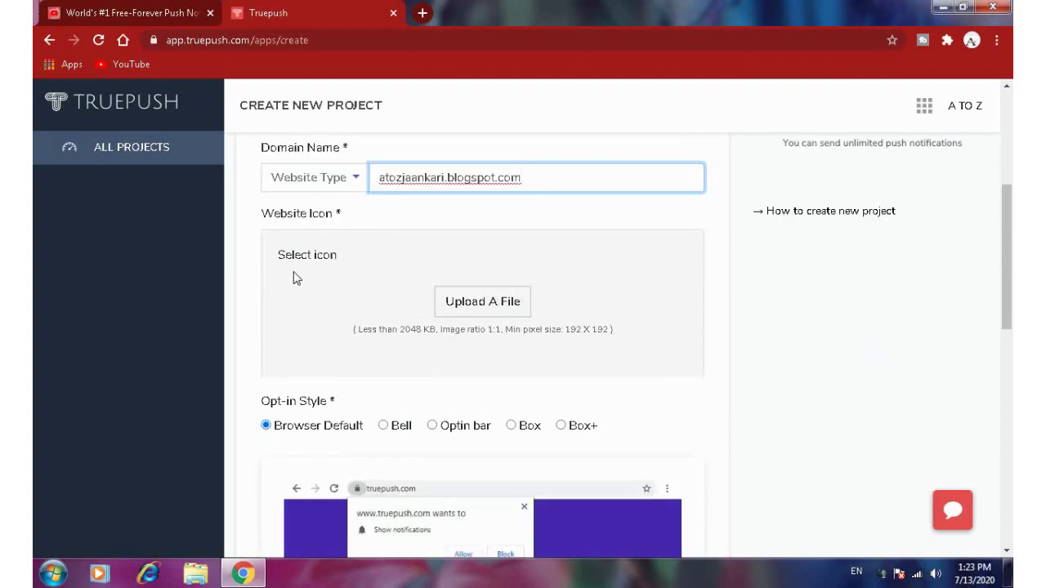
- Upload the A TO Z image from J:\YOUTUBE\IMAGE as the website icon
{"action": "left_click", "coordinate": [485, 301]}
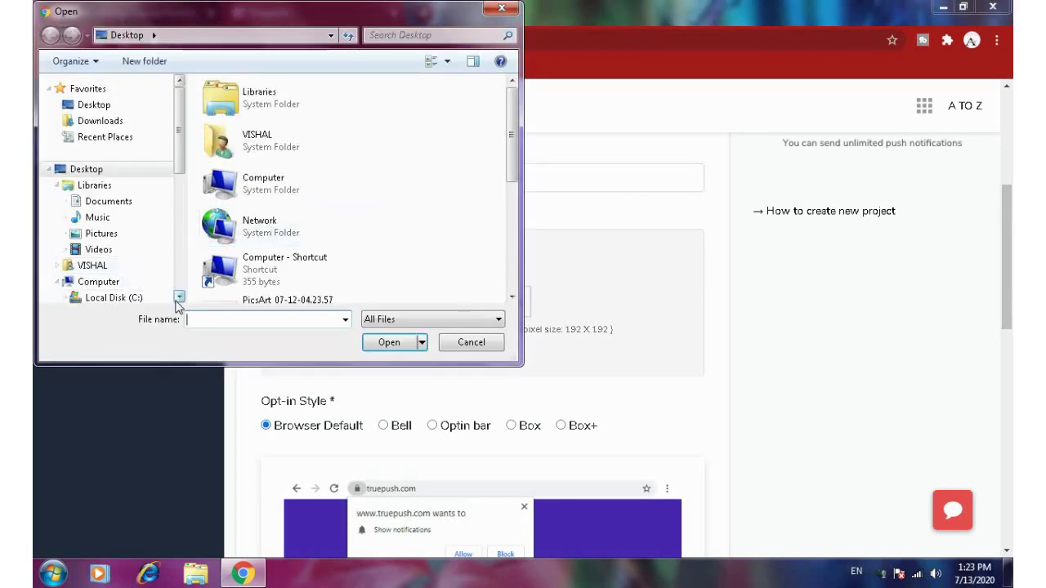
{"action": "scroll", "coordinate": [179, 297], "scroll_direction": "down", "scroll_amount": 4}
{"action": "left_click", "coordinate": [118, 291]}
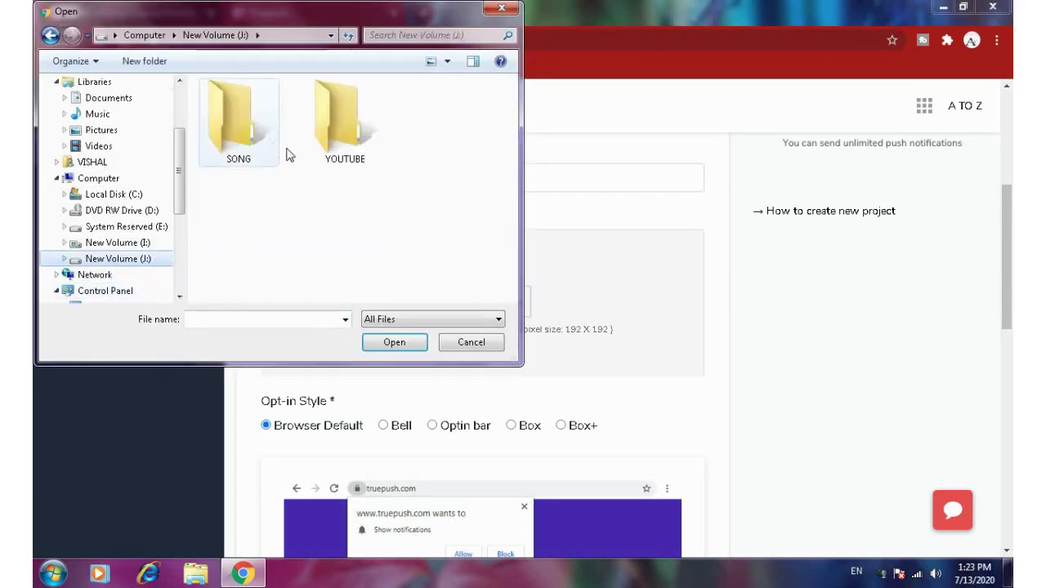
{"action": "double_click", "coordinate": [342, 134]}
{"action": "double_click", "coordinate": [345, 147]}
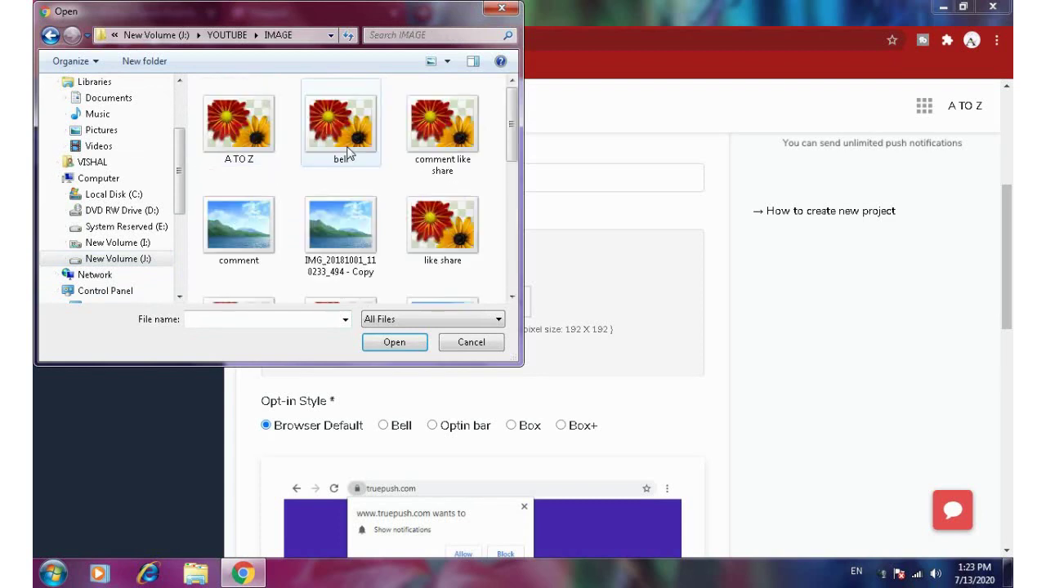
{"action": "left_click", "coordinate": [239, 125]}
{"action": "left_click", "coordinate": [394, 343]}
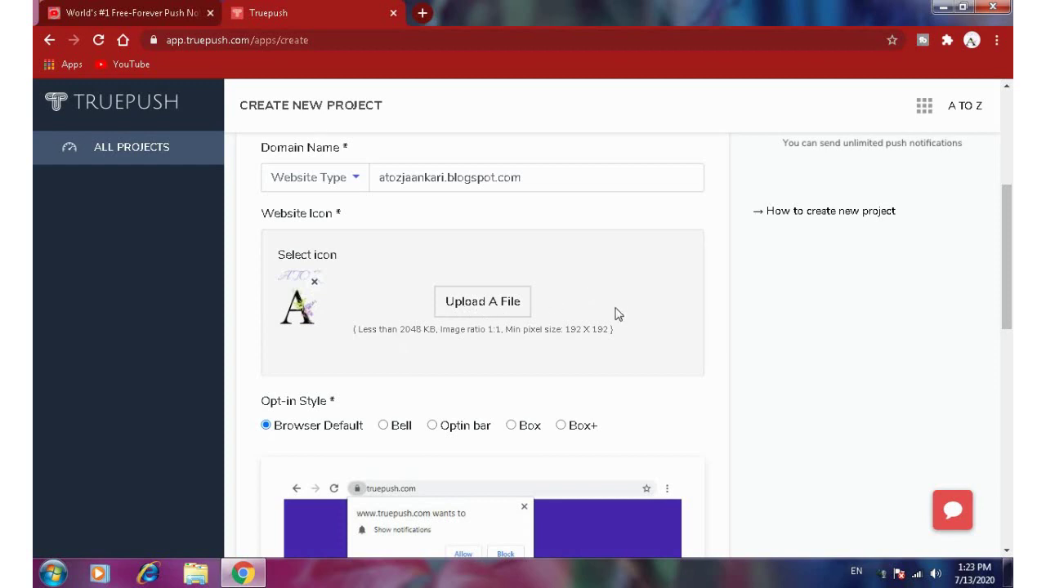
{"action": "scroll", "coordinate": [607, 324], "scroll_direction": "down", "scroll_amount": 2}
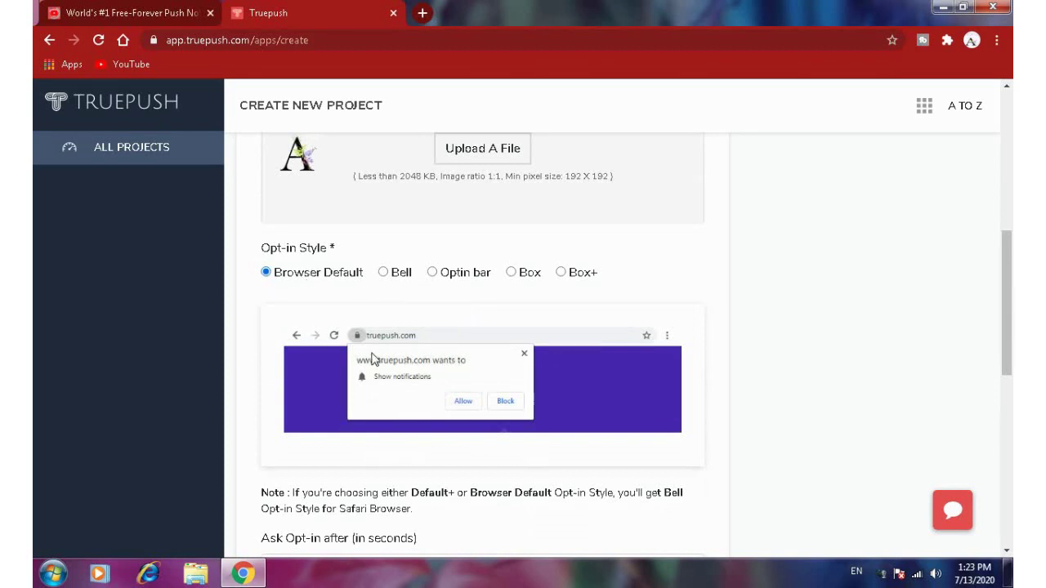
{"action": "left_click", "coordinate": [385, 274]}
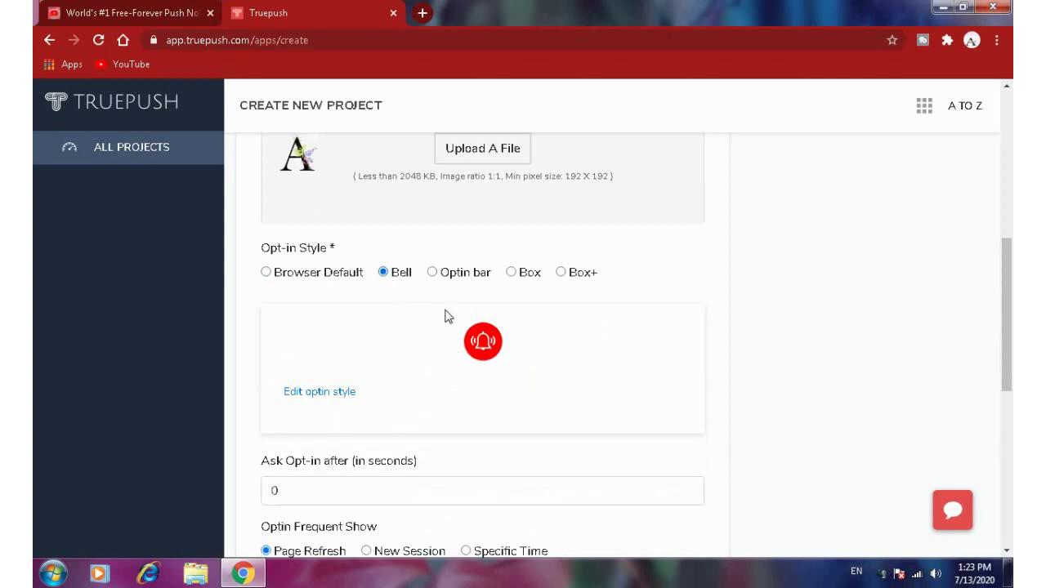
{"action": "left_click", "coordinate": [433, 274]}
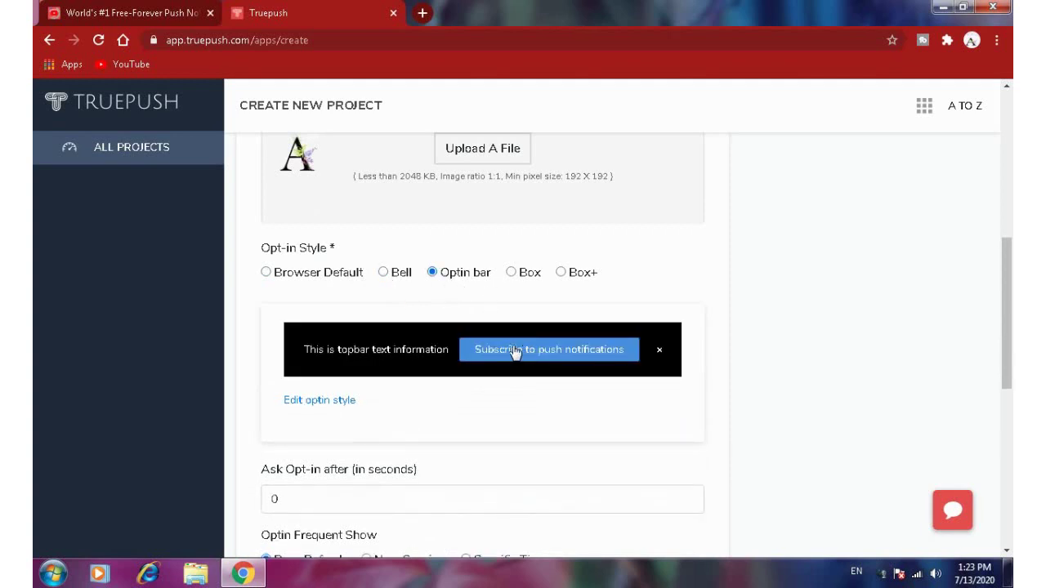
{"action": "left_click", "coordinate": [512, 275]}
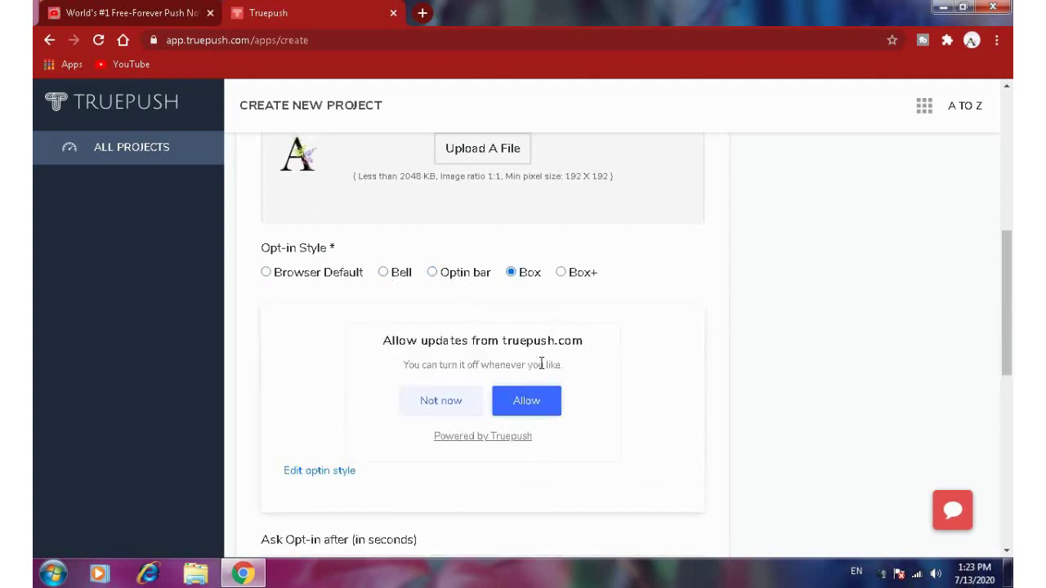
{"action": "left_click", "coordinate": [560, 274]}
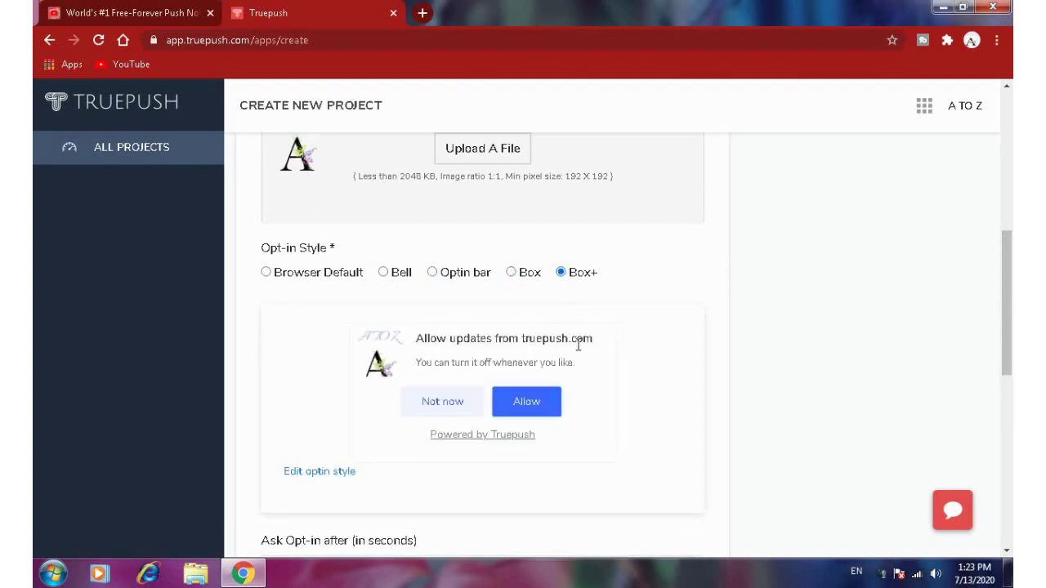
{"action": "left_click", "coordinate": [268, 273]}
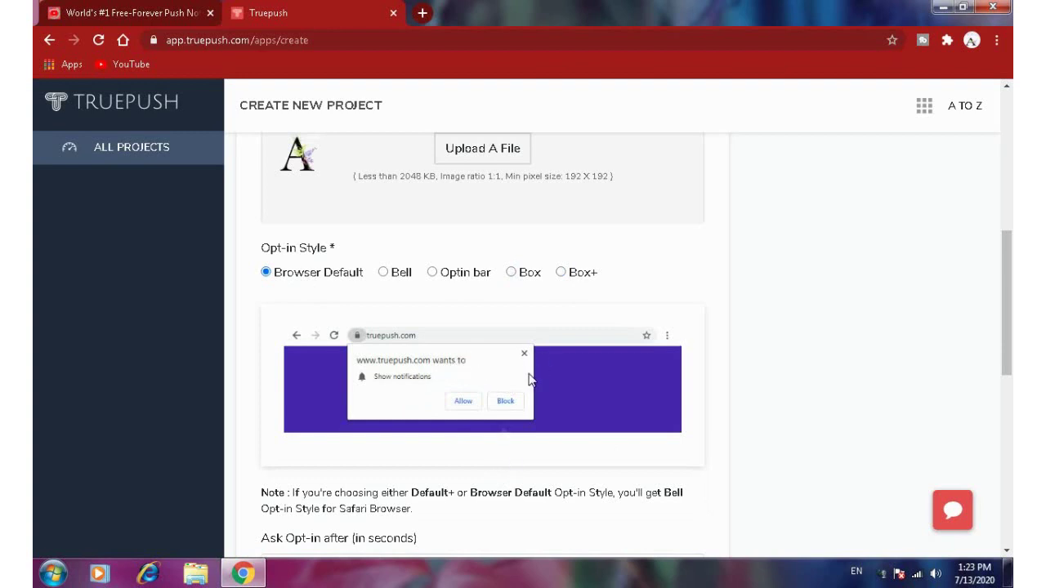
{"action": "scroll", "coordinate": [529, 380], "scroll_direction": "down", "scroll_amount": 3}
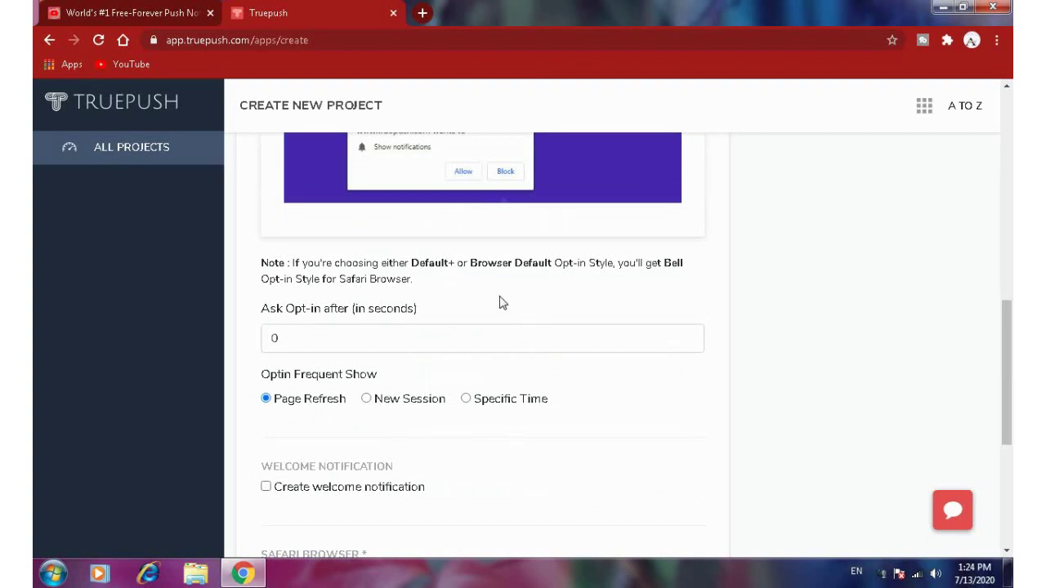
{"action": "scroll", "coordinate": [499, 299], "scroll_direction": "up", "scroll_amount": 2}
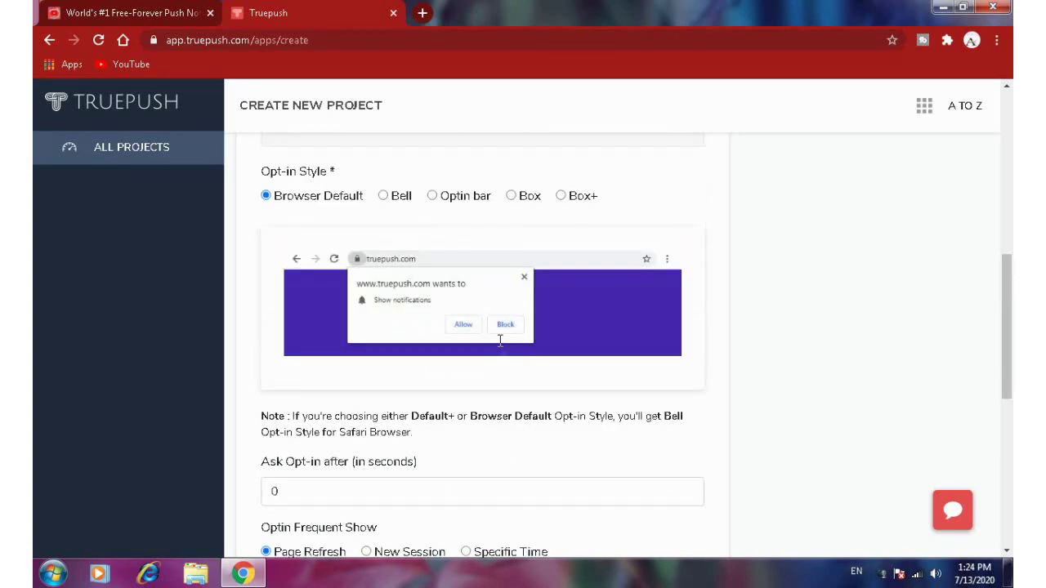
{"action": "scroll", "coordinate": [500, 347], "scroll_direction": "down", "scroll_amount": 2}
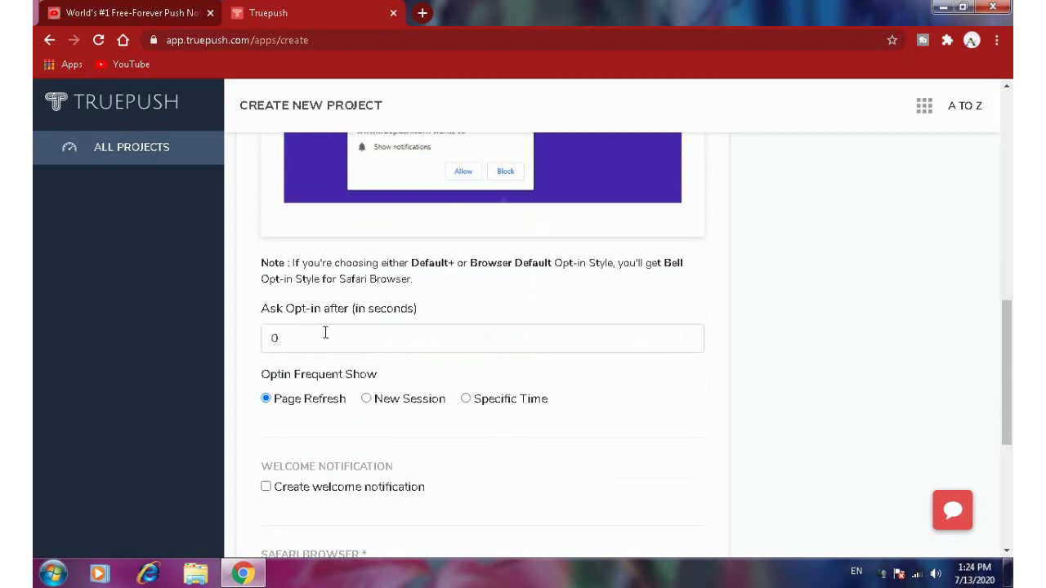
{"action": "scroll", "coordinate": [465, 426], "scroll_direction": "down", "scroll_amount": 1}
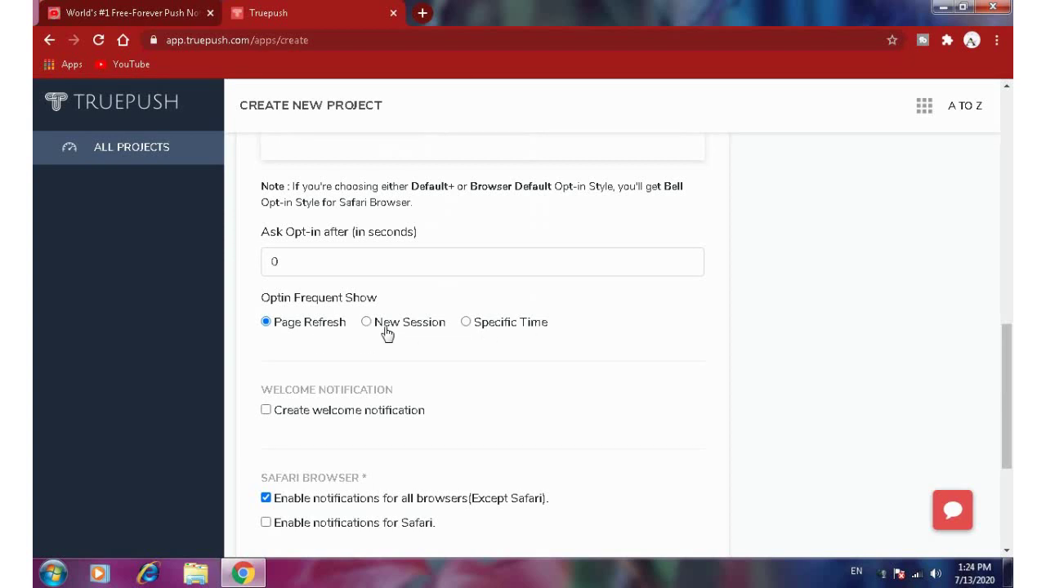
{"action": "scroll", "coordinate": [498, 395], "scroll_direction": "down", "scroll_amount": 2}
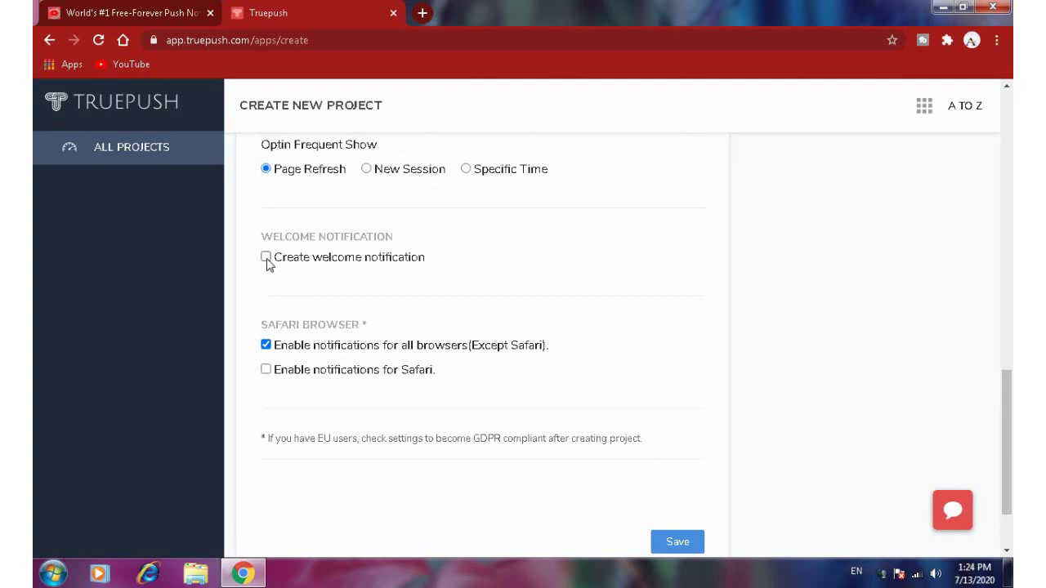
- Turn on Create welcome notification, visit its Title, Message and link fields, then toggle it off and on
{"action": "left_click", "coordinate": [267, 257]}
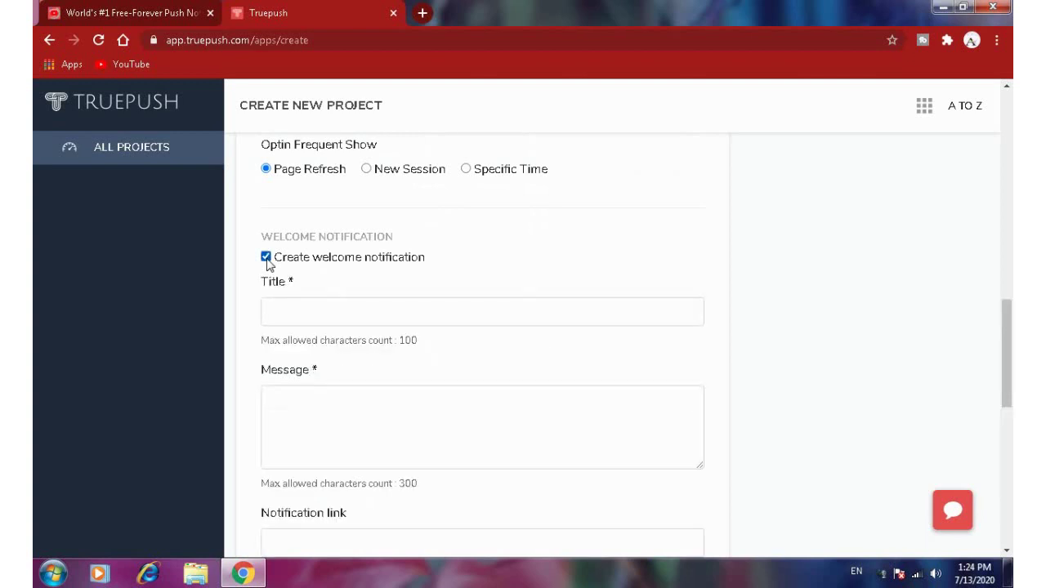
{"action": "left_click", "coordinate": [326, 312]}
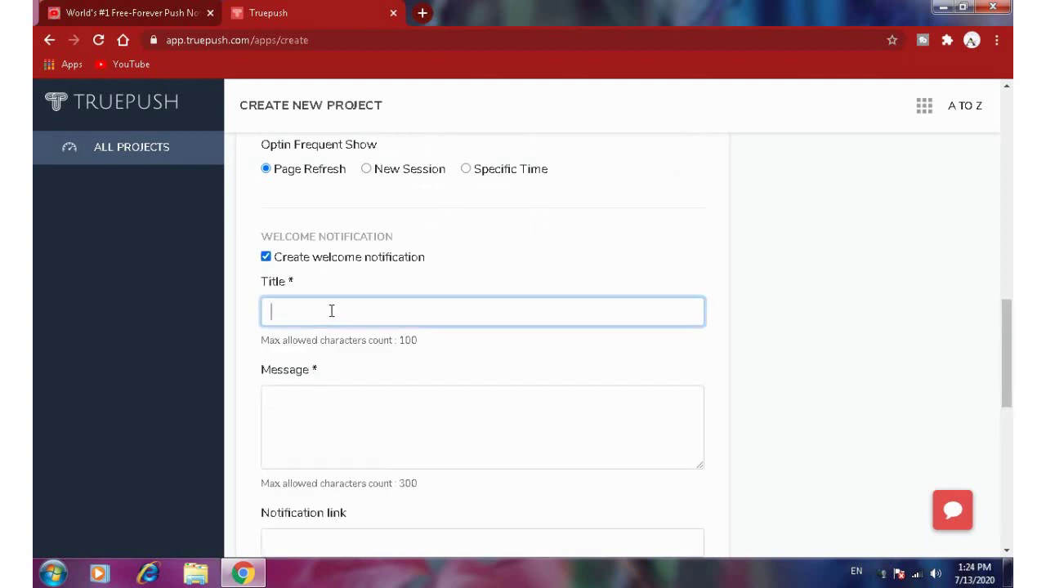
{"action": "scroll", "coordinate": [332, 310], "scroll_direction": "down", "scroll_amount": 1}
{"action": "left_click", "coordinate": [345, 340]}
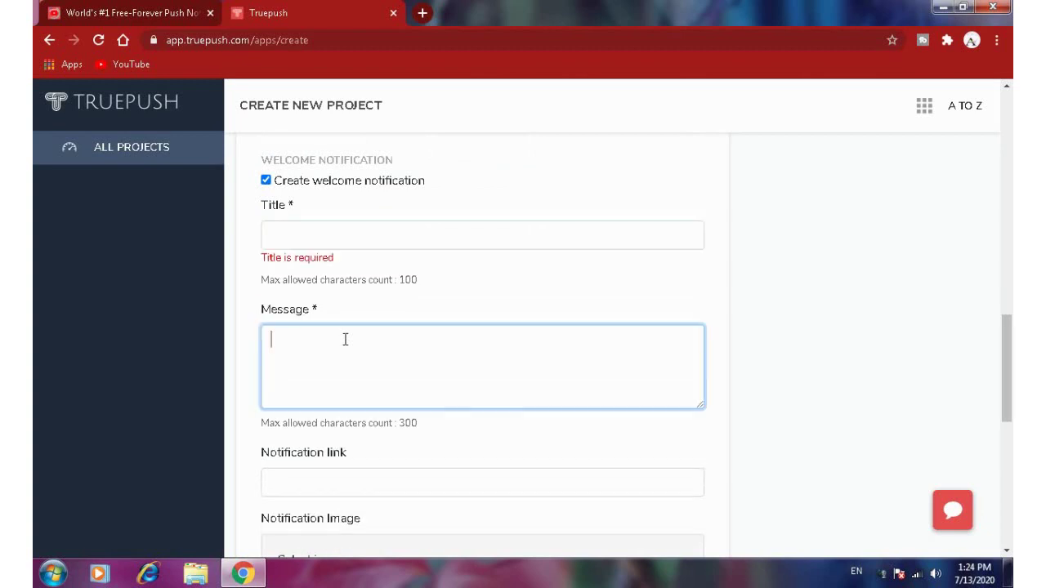
{"action": "left_click", "coordinate": [378, 484]}
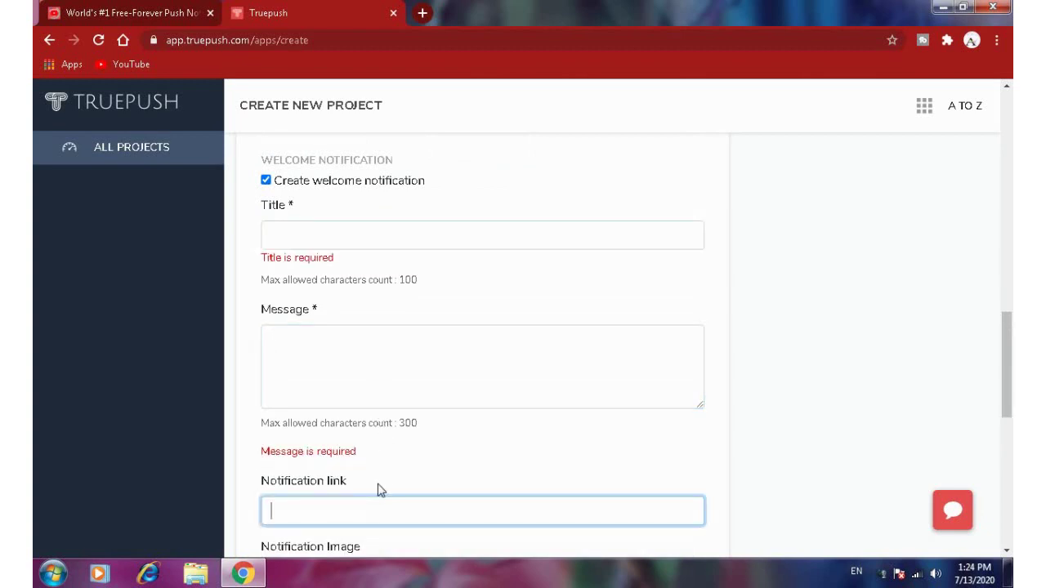
{"action": "scroll", "coordinate": [379, 487], "scroll_direction": "down", "scroll_amount": 2}
{"action": "scroll", "coordinate": [388, 401], "scroll_direction": "up", "scroll_amount": 1}
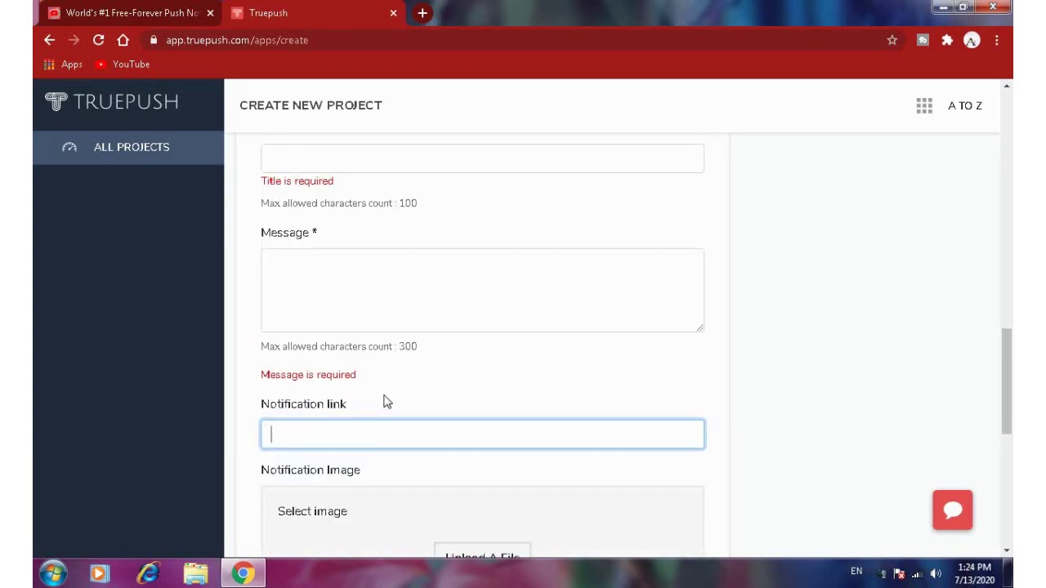
{"action": "scroll", "coordinate": [387, 401], "scroll_direction": "up", "scroll_amount": 1}
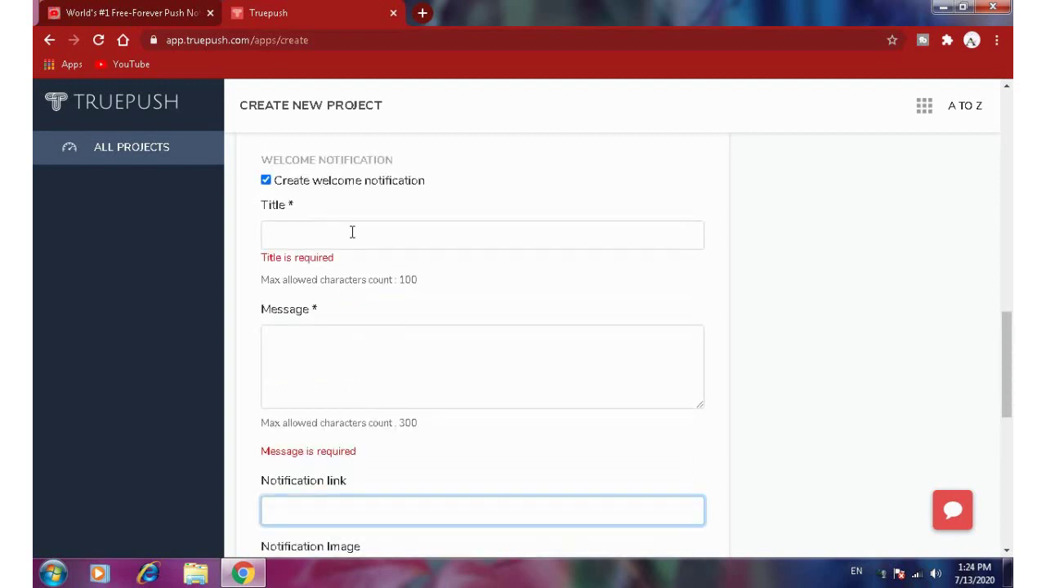
{"action": "left_click", "coordinate": [267, 183]}
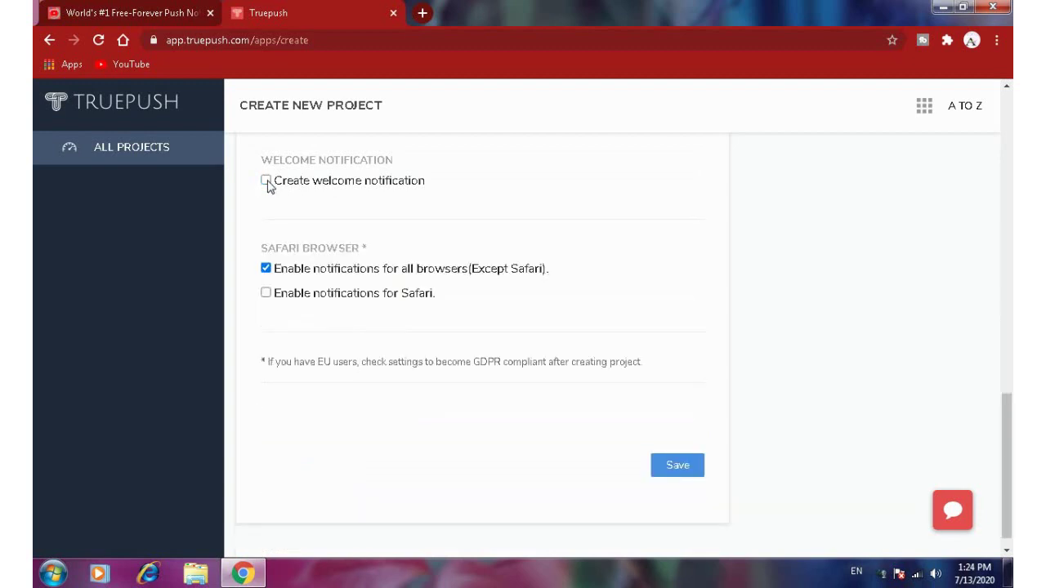
{"action": "left_click", "coordinate": [268, 183]}
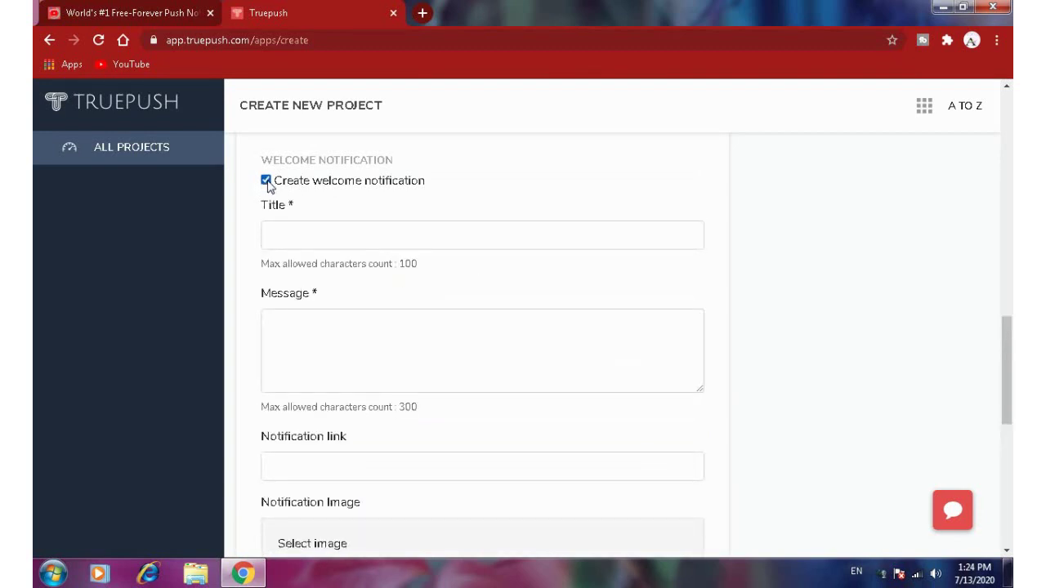
{"action": "scroll", "coordinate": [460, 331], "scroll_direction": "down", "scroll_amount": 2}
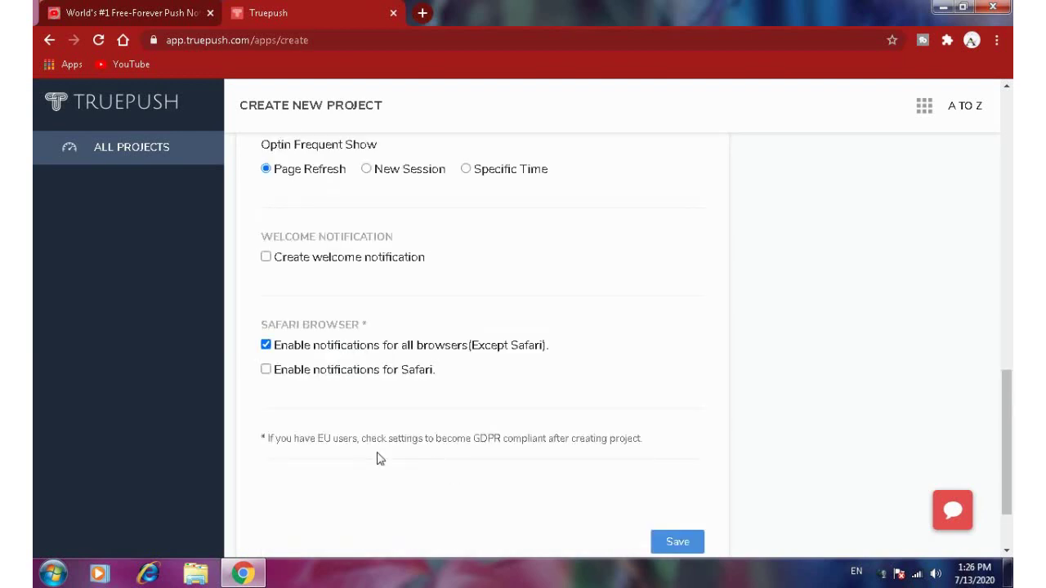
- Scroll down and back up through the project form to review it
{"action": "scroll", "coordinate": [418, 434], "scroll_direction": "down", "scroll_amount": 1}
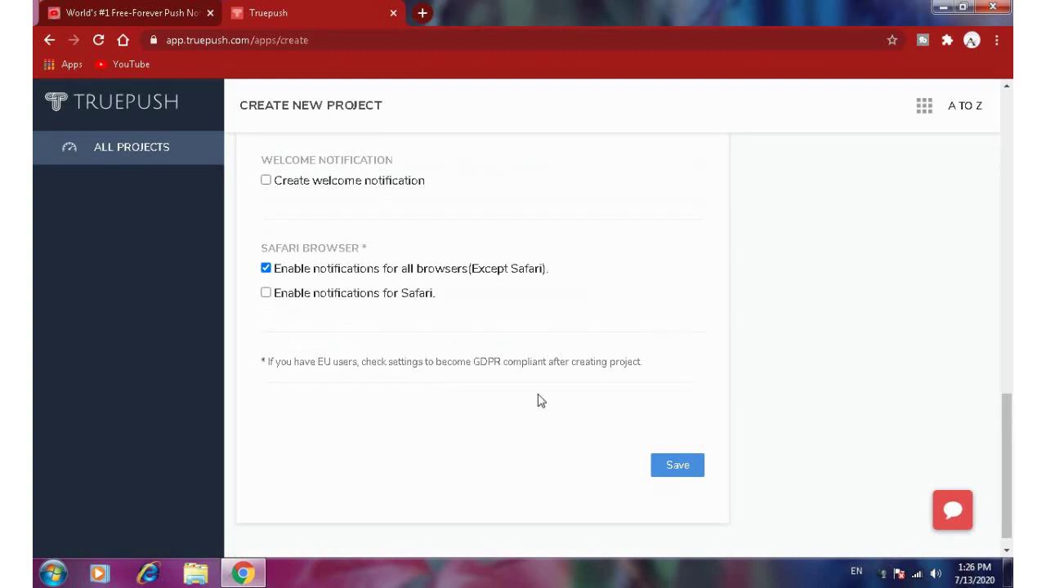
{"action": "scroll", "coordinate": [539, 400], "scroll_direction": "down", "scroll_amount": 1}
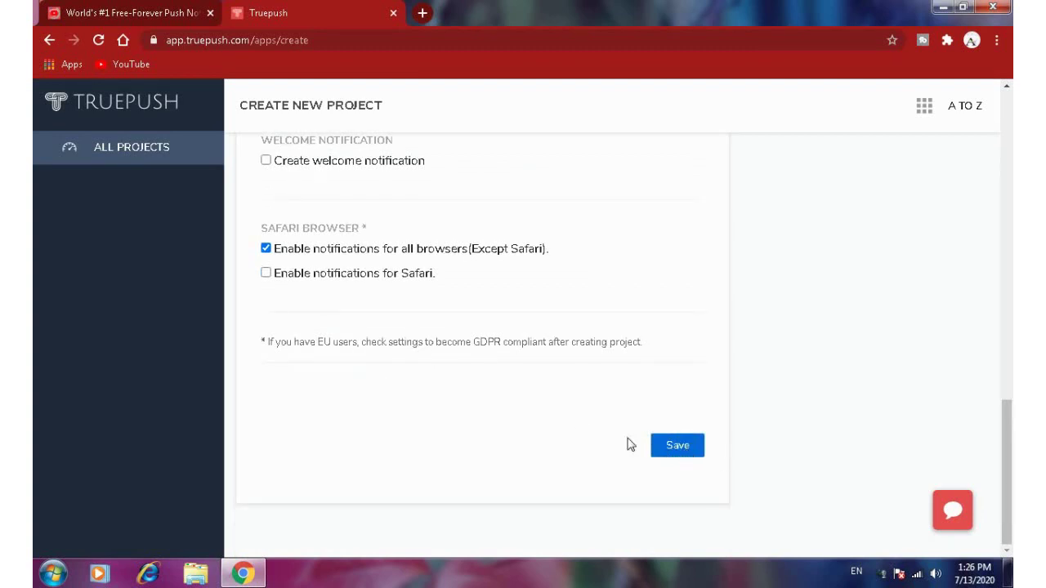
{"action": "scroll", "coordinate": [578, 444], "scroll_direction": "up", "scroll_amount": 2}
{"action": "scroll", "coordinate": [578, 444], "scroll_direction": "down", "scroll_amount": 2}
{"action": "scroll", "coordinate": [668, 453], "scroll_direction": "up", "scroll_amount": 1}
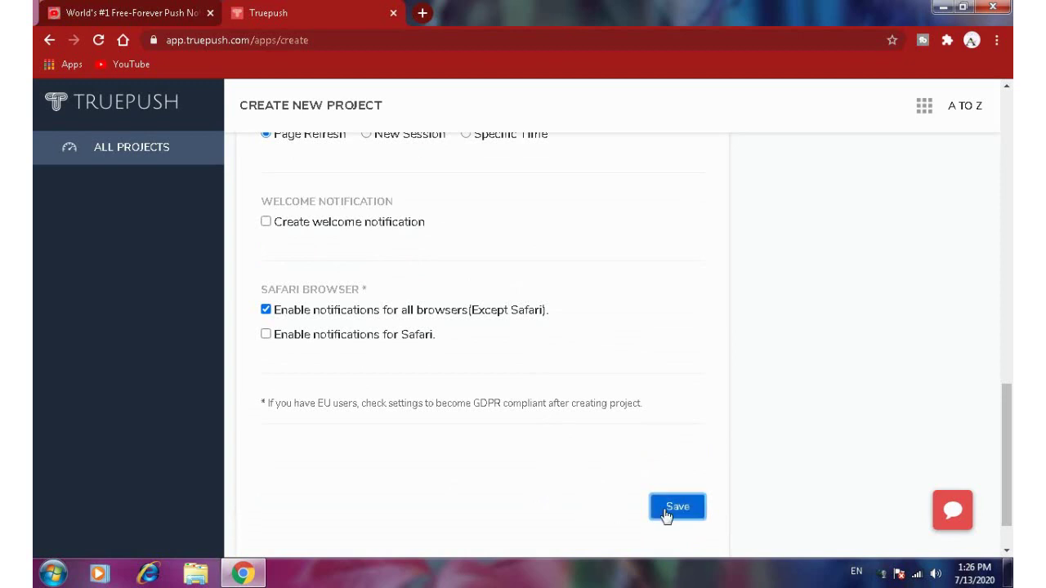
{"action": "scroll", "coordinate": [578, 459], "scroll_direction": "up", "scroll_amount": 4}
{"action": "scroll", "coordinate": [578, 459], "scroll_direction": "up", "scroll_amount": 8}
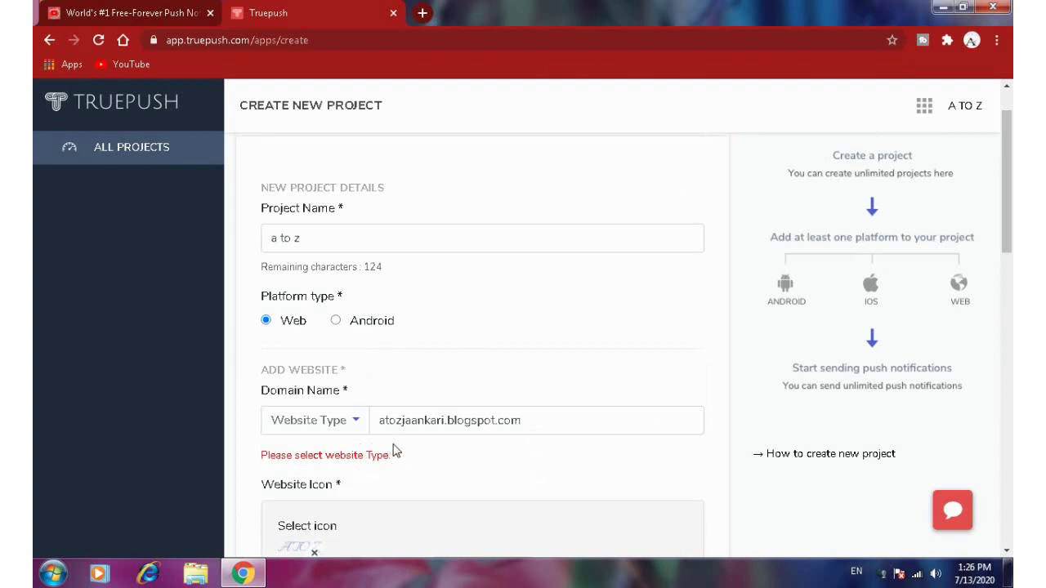
{"action": "key", "text": "shift+Tab"}
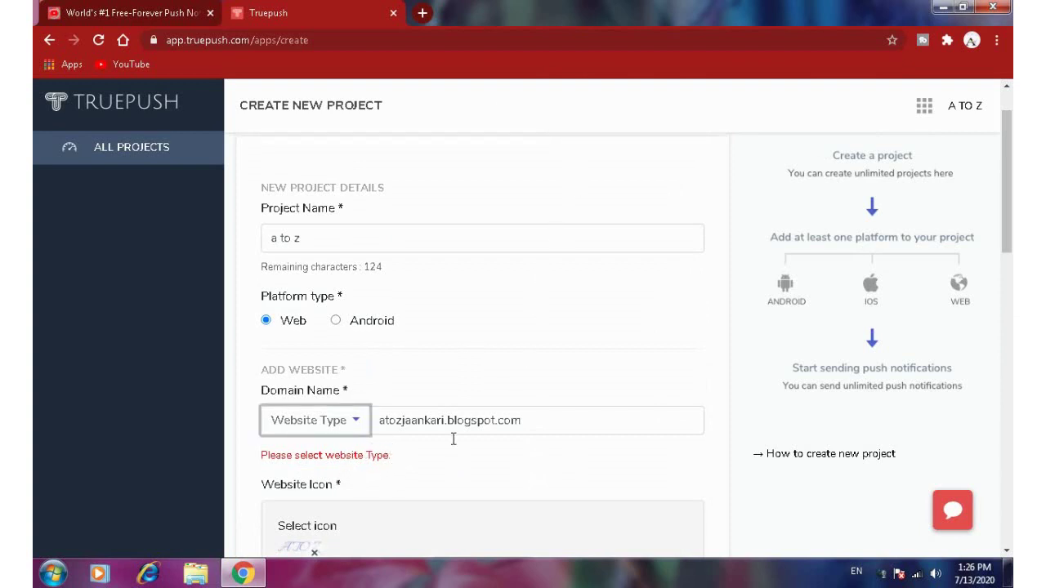
{"action": "left_click", "coordinate": [345, 423]}
{"action": "left_click", "coordinate": [315, 481]}
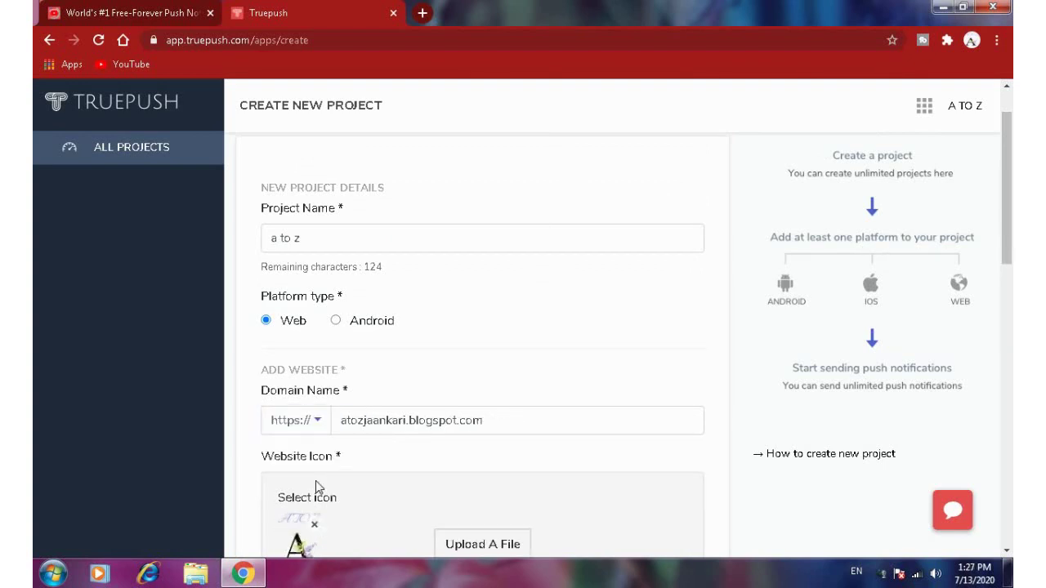
{"action": "scroll", "coordinate": [496, 405], "scroll_direction": "down", "scroll_amount": 12}
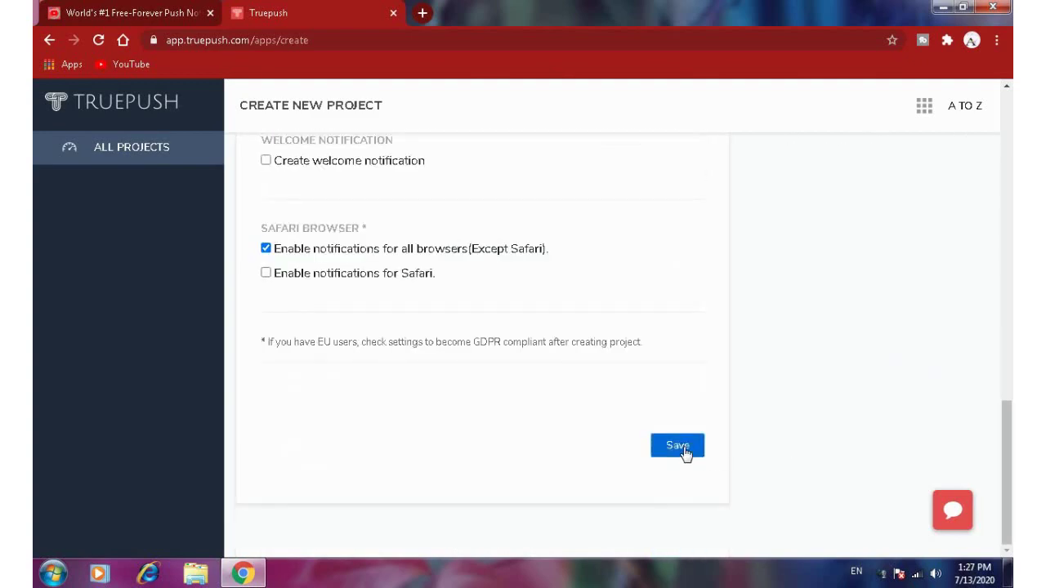
{"action": "left_click", "coordinate": [685, 453]}
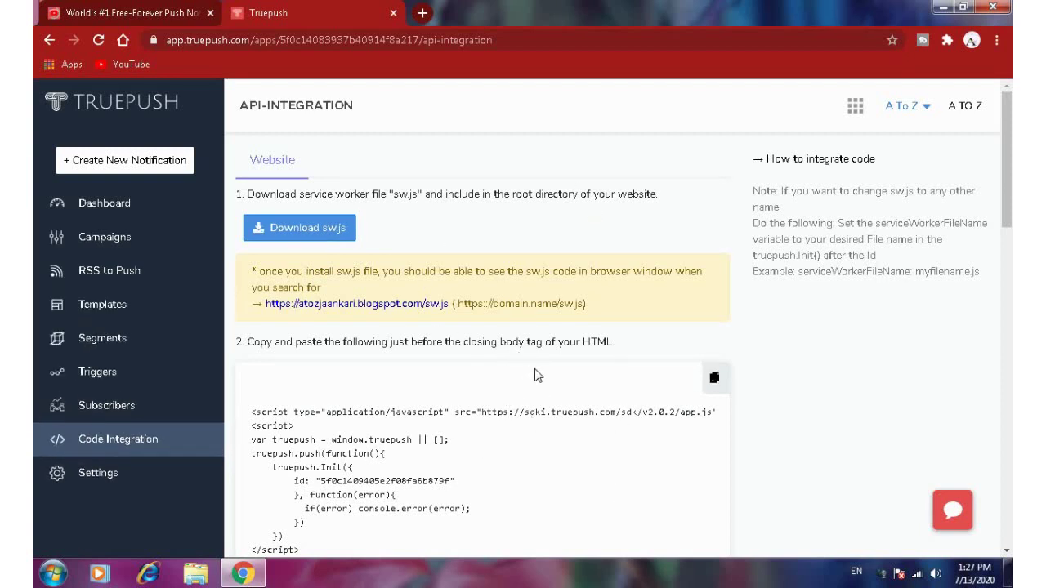
- Scroll through the integration code snippet and open a new browser tab
{"action": "scroll", "coordinate": [538, 375], "scroll_direction": "down", "scroll_amount": 2}
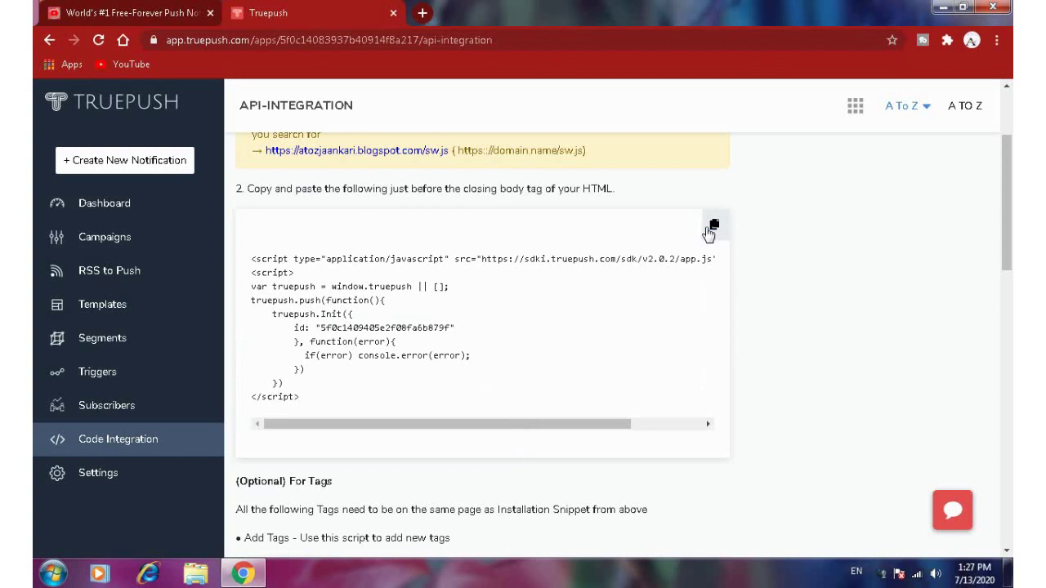
{"action": "left_click", "coordinate": [422, 14]}
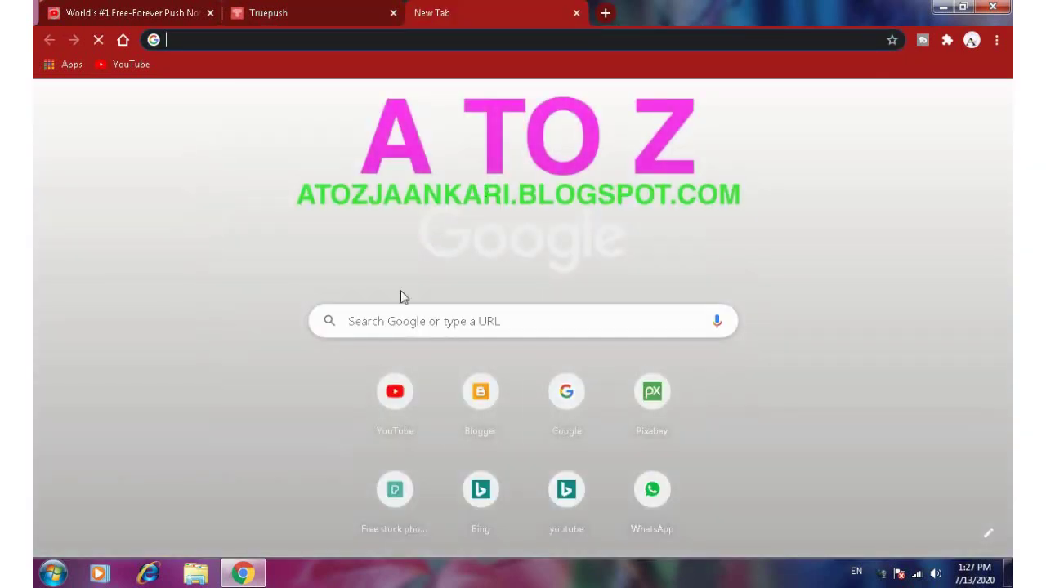
- Go to Blogger's Theme page and choose Edit HTML from the current theme's menu
{"action": "left_click", "coordinate": [507, 415]}
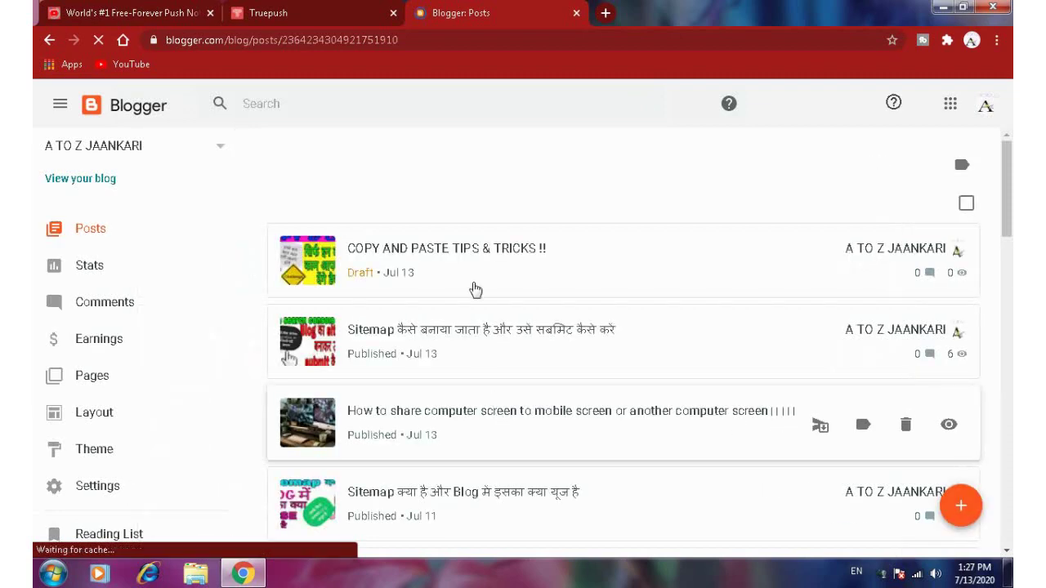
{"action": "left_click", "coordinate": [112, 460]}
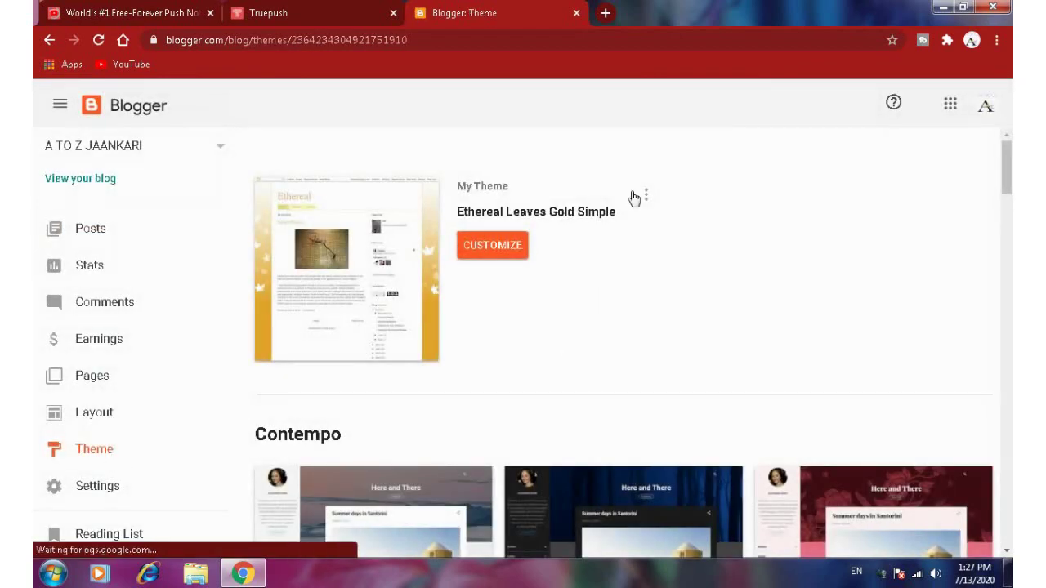
{"action": "left_click", "coordinate": [648, 200]}
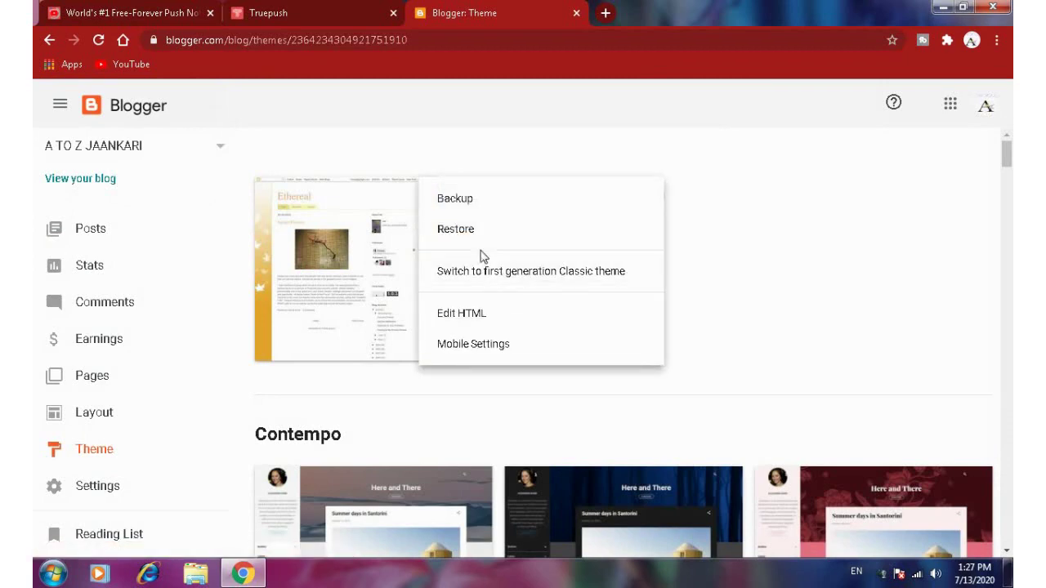
{"action": "left_click", "coordinate": [476, 319]}
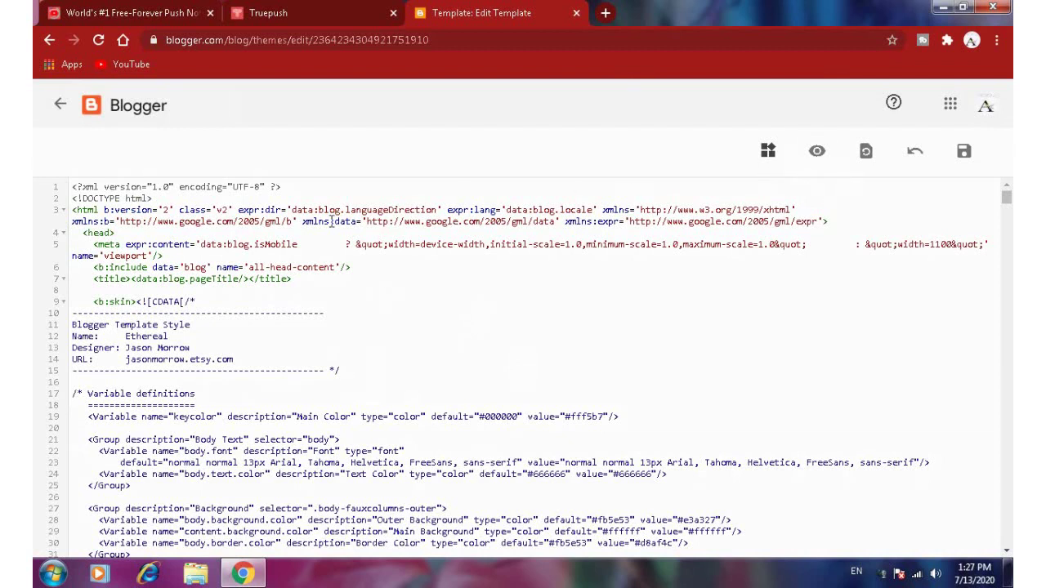
- Search the theme code for '<body' to find the opening body tag on line 659
{"action": "key", "text": "ctrl+f"}
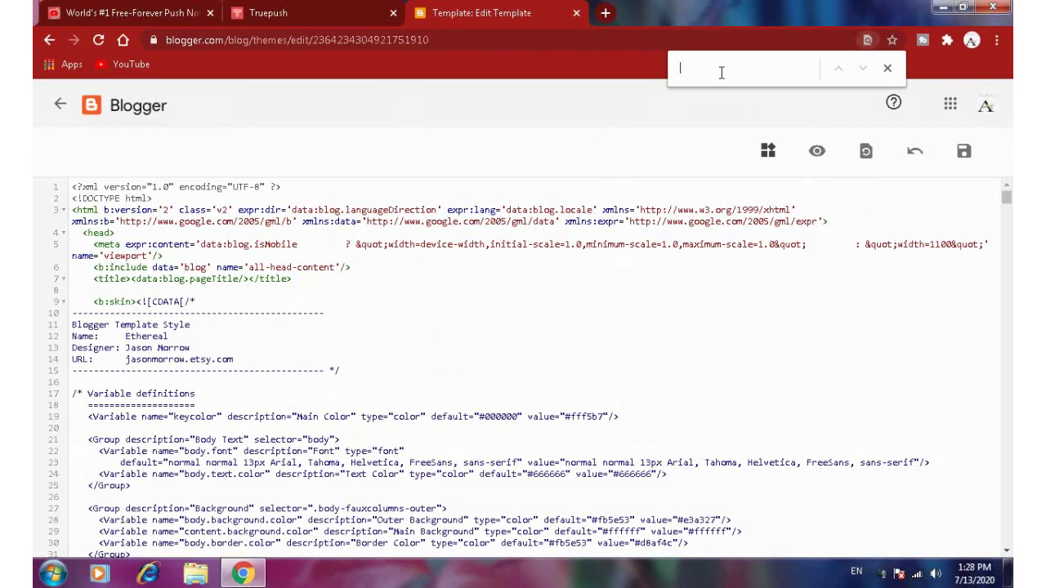
{"action": "type", "text": "<"}
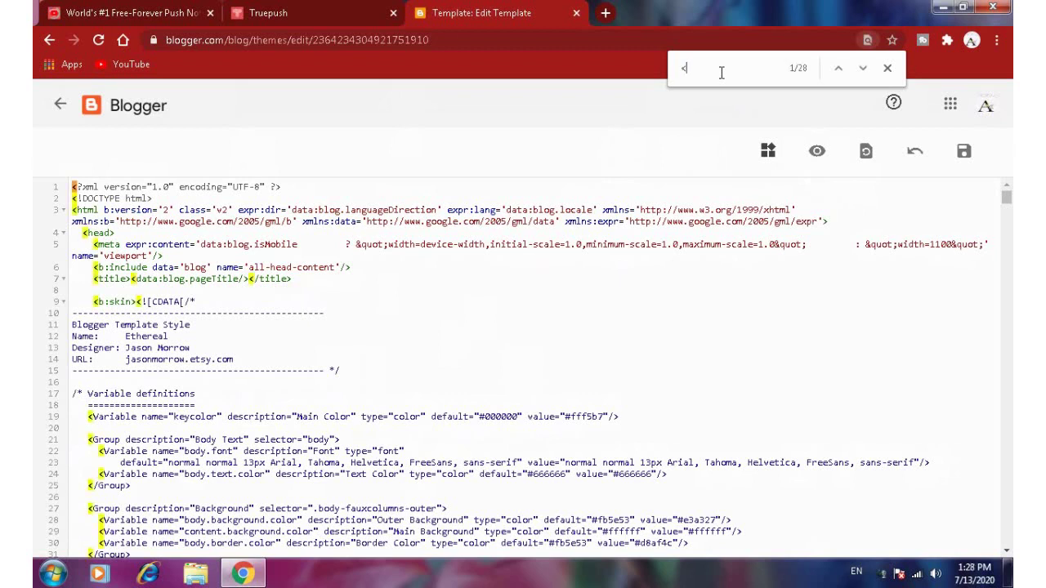
{"action": "key", "text": "Escape"}
{"action": "key", "text": "ctrl+f"}
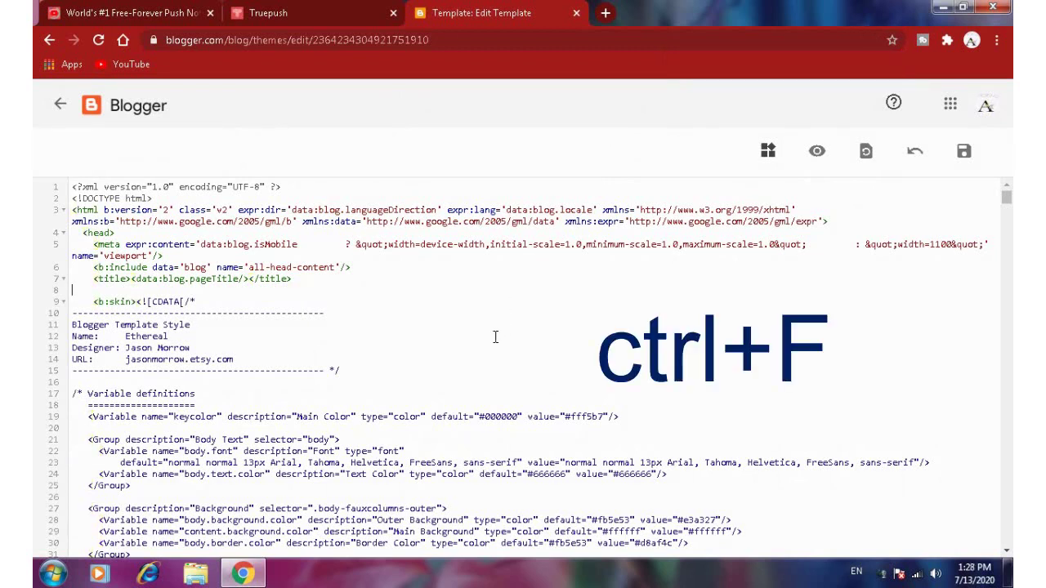
{"action": "key", "text": "ctrl+f"}
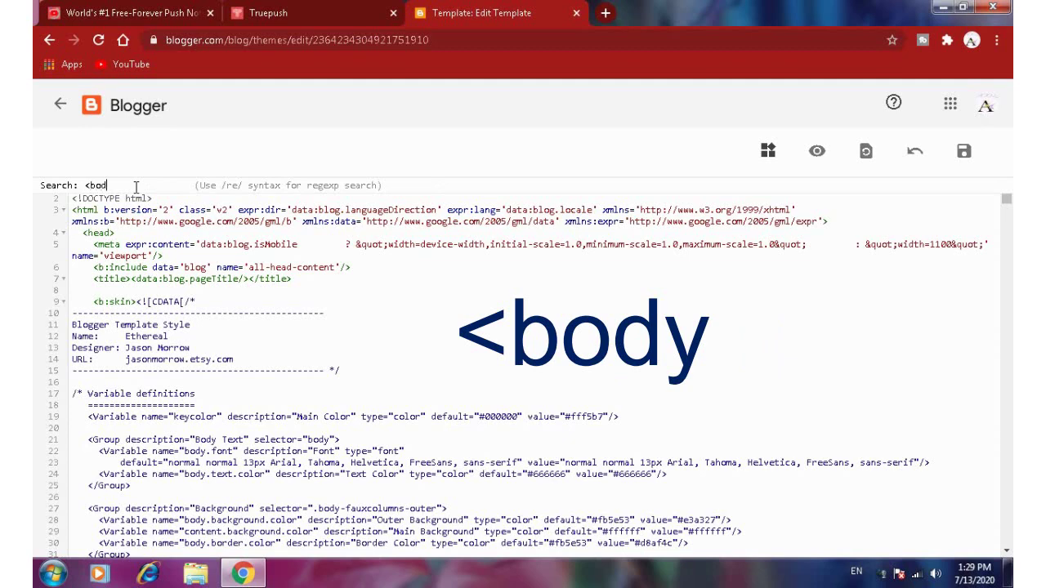
{"action": "key", "text": "Return"}
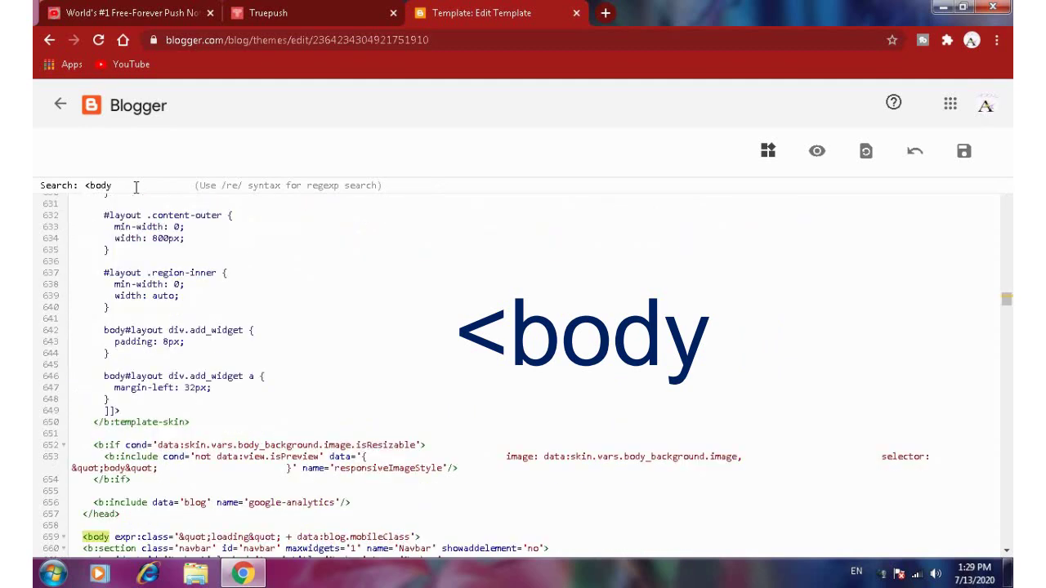
{"action": "scroll", "coordinate": [204, 370], "scroll_direction": "down", "scroll_amount": 3}
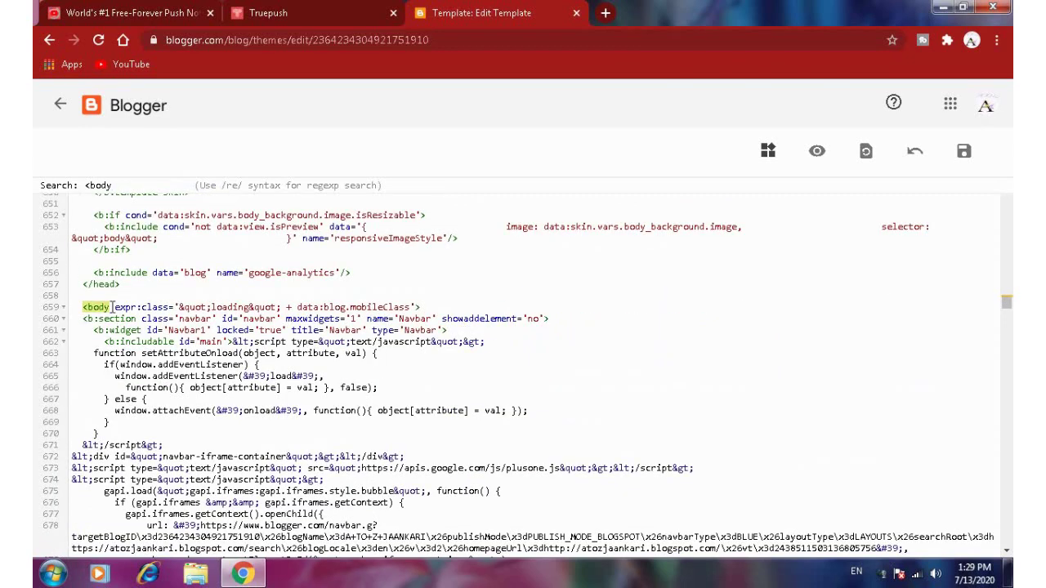
{"action": "left_click", "coordinate": [292, 13]}
- Paste the Truepush integration script on a new line right after <body> and save the theme
{"action": "left_click", "coordinate": [717, 228]}
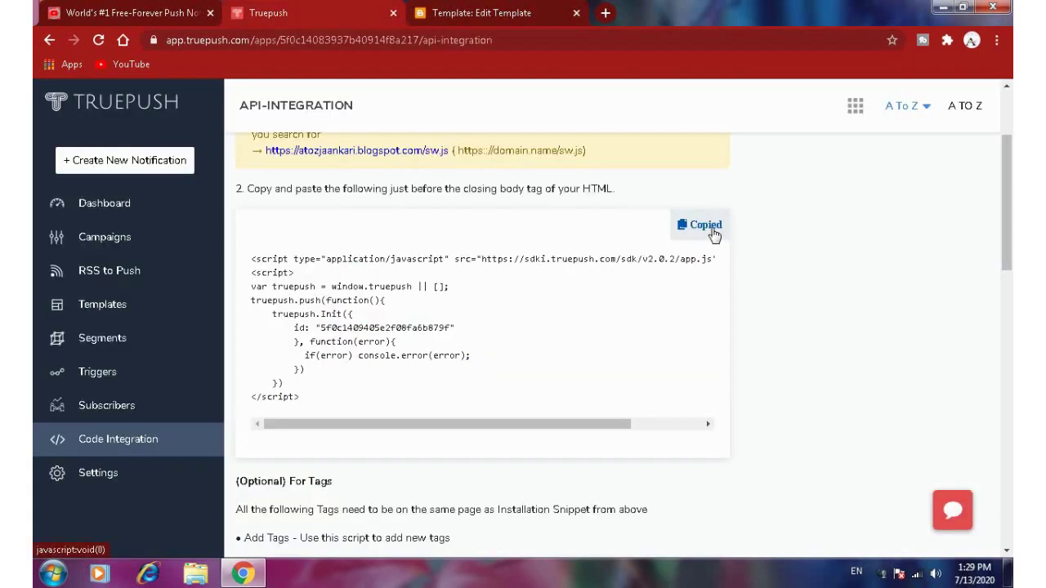
{"action": "left_click", "coordinate": [513, 13]}
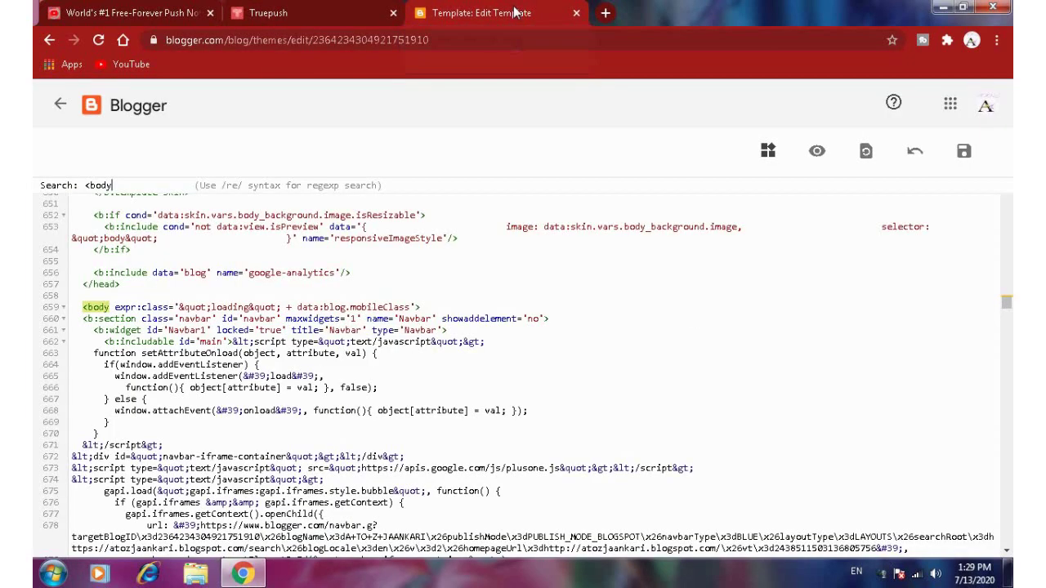
{"action": "left_click", "coordinate": [434, 306]}
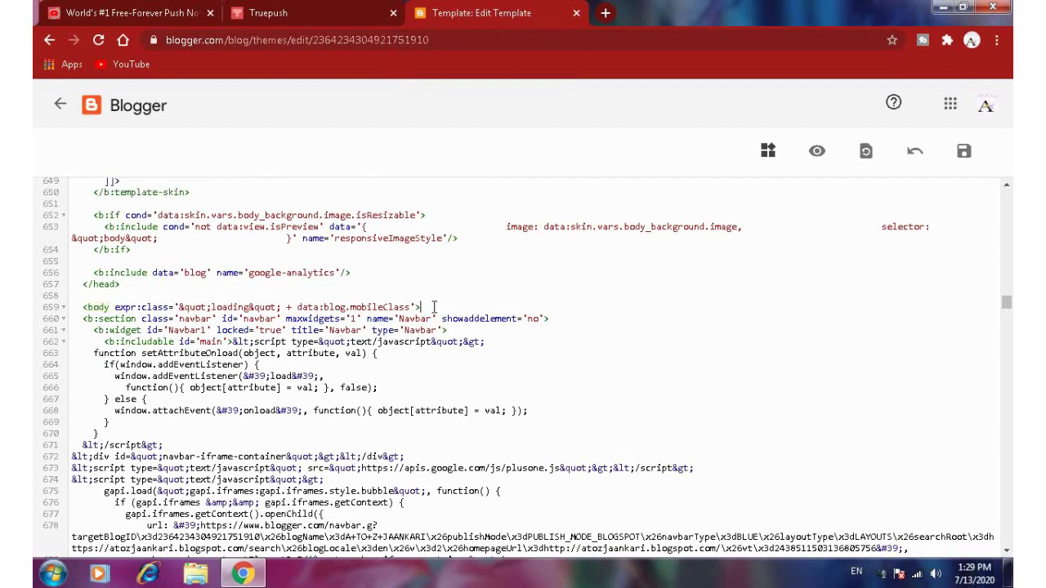
{"action": "key", "text": "Return"}
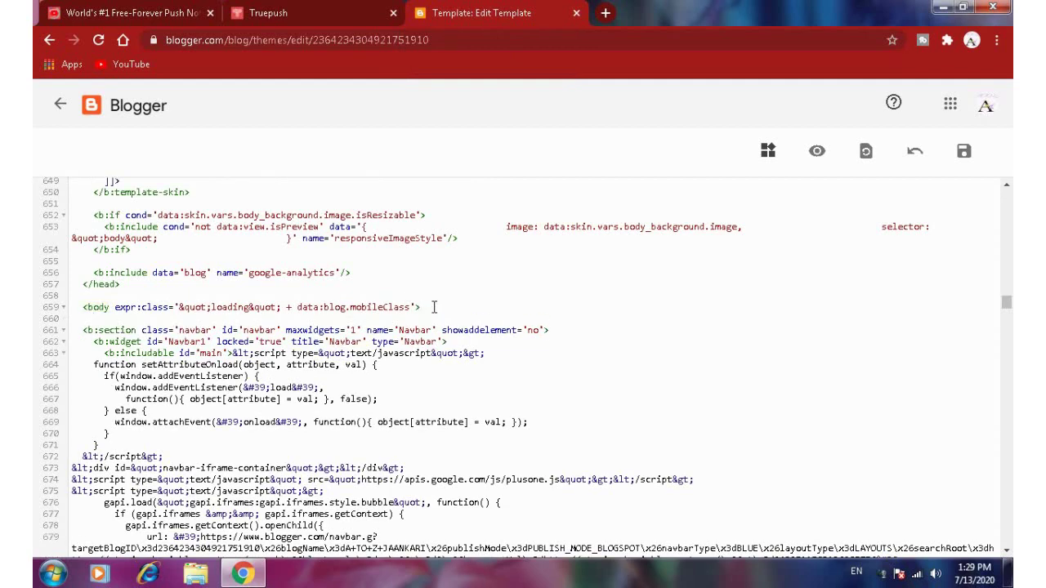
{"action": "key", "text": "ctrl+v"}
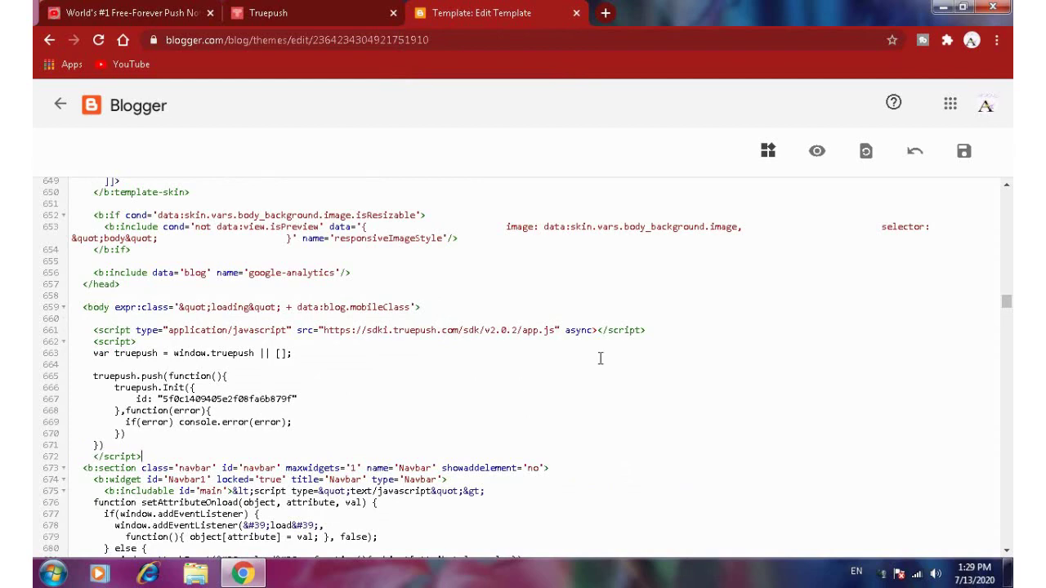
{"action": "scroll", "coordinate": [514, 390], "scroll_direction": "down", "scroll_amount": 3}
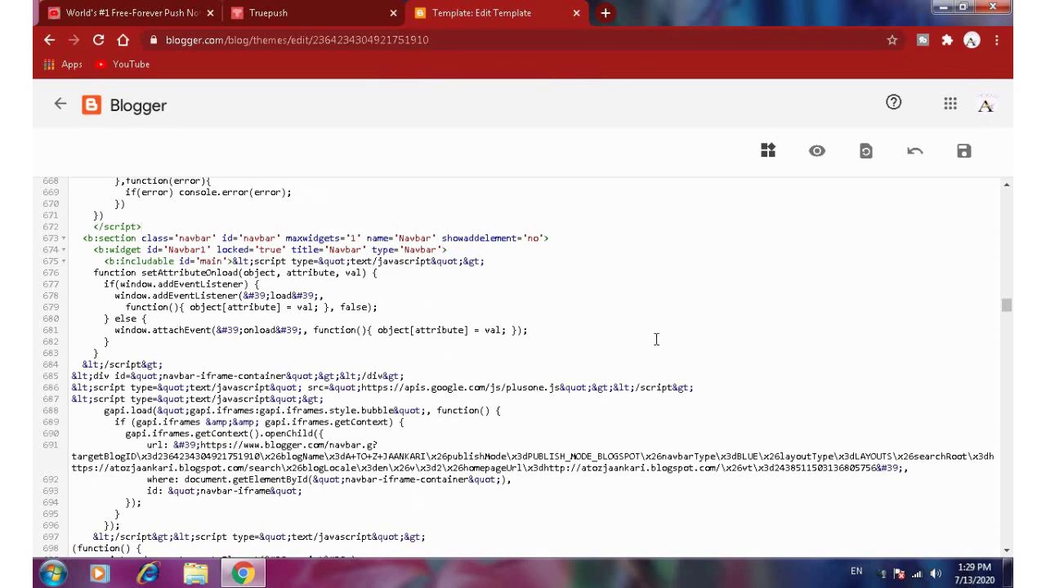
{"action": "scroll", "coordinate": [656, 340], "scroll_direction": "down", "scroll_amount": 20}
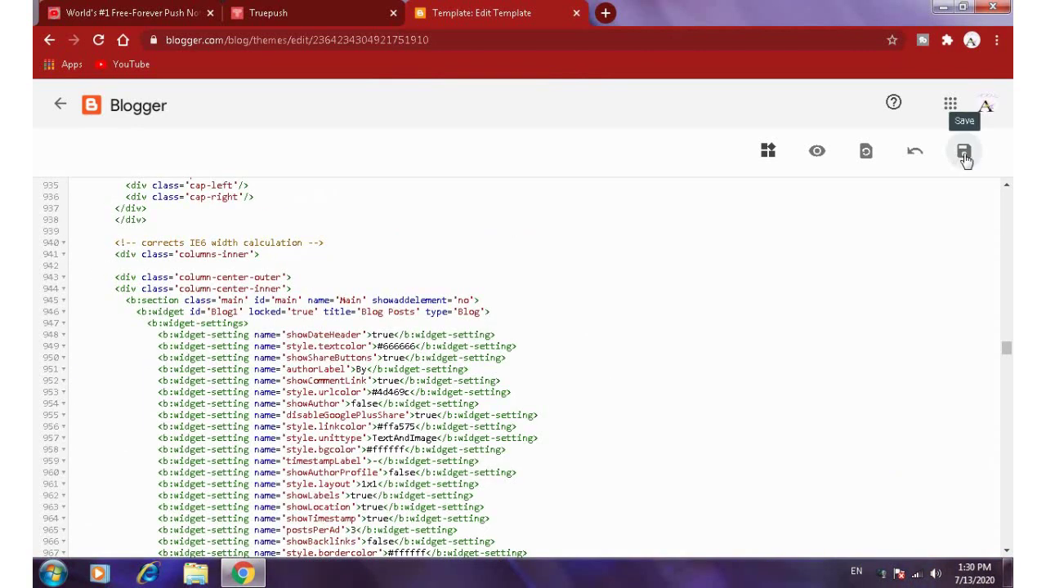
{"action": "left_click", "coordinate": [964, 155]}
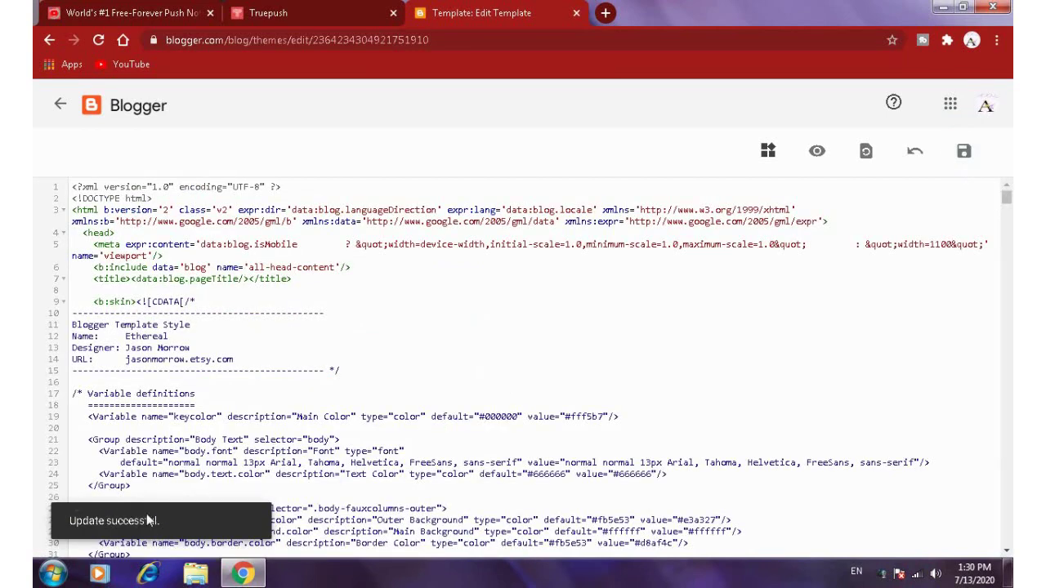
- Return to the Blogger Theme page, then open the Truepush project Dashboard showing zero subscribers
{"action": "left_click", "coordinate": [49, 40]}
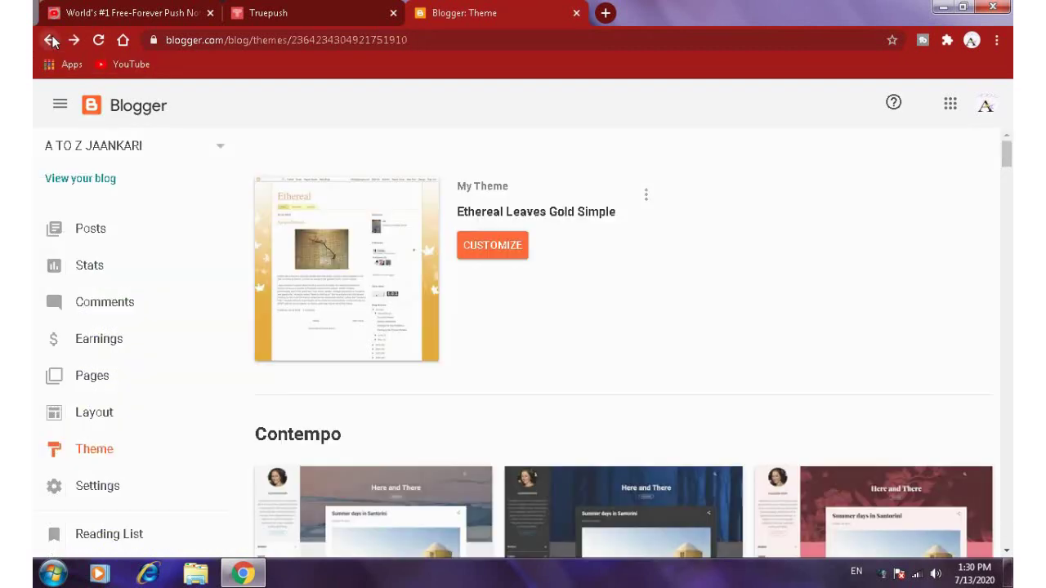
{"action": "left_click", "coordinate": [149, 14]}
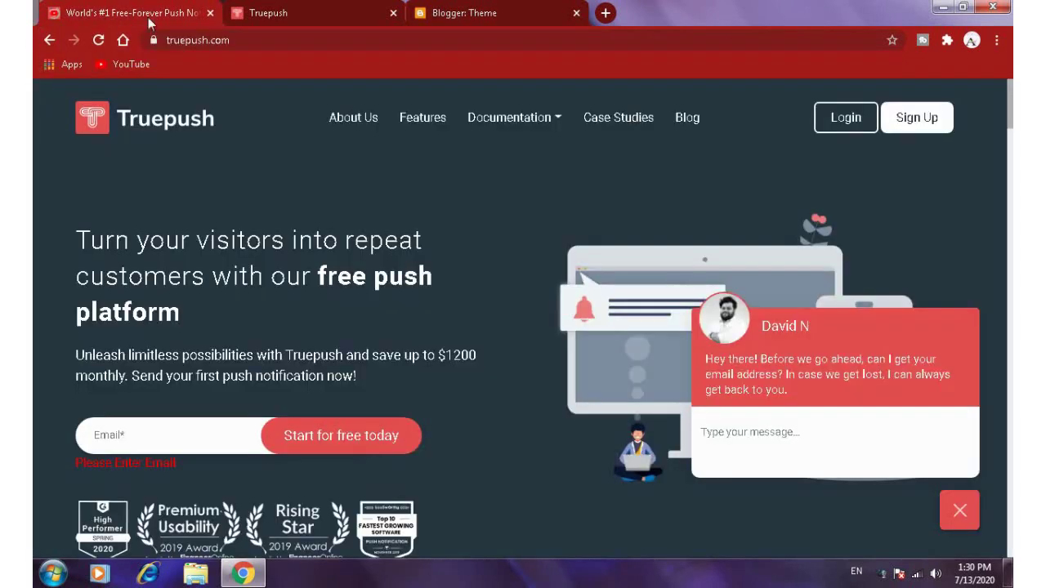
{"action": "left_click", "coordinate": [370, 10]}
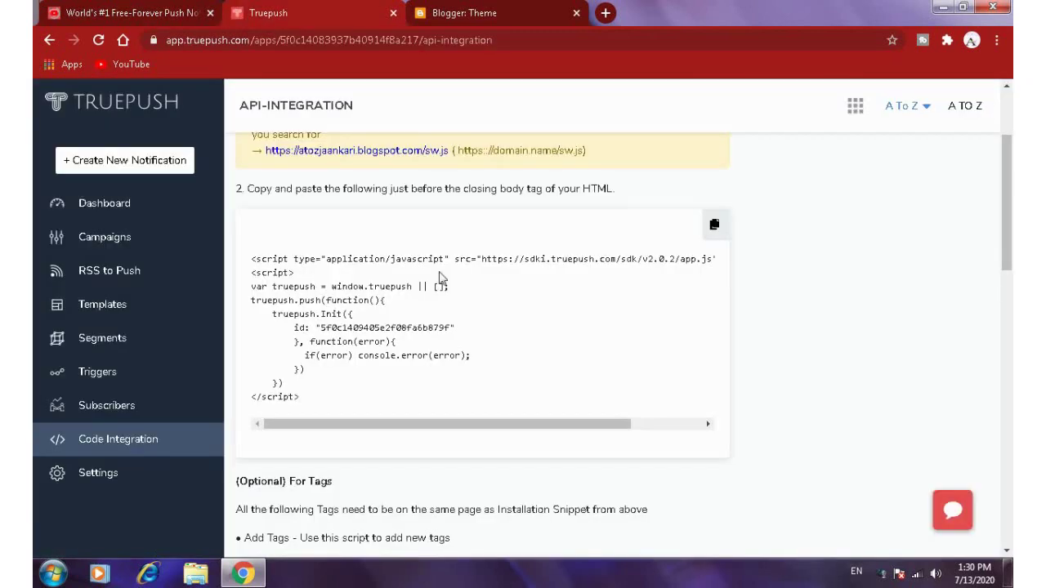
{"action": "scroll", "coordinate": [599, 378], "scroll_direction": "up", "scroll_amount": 1}
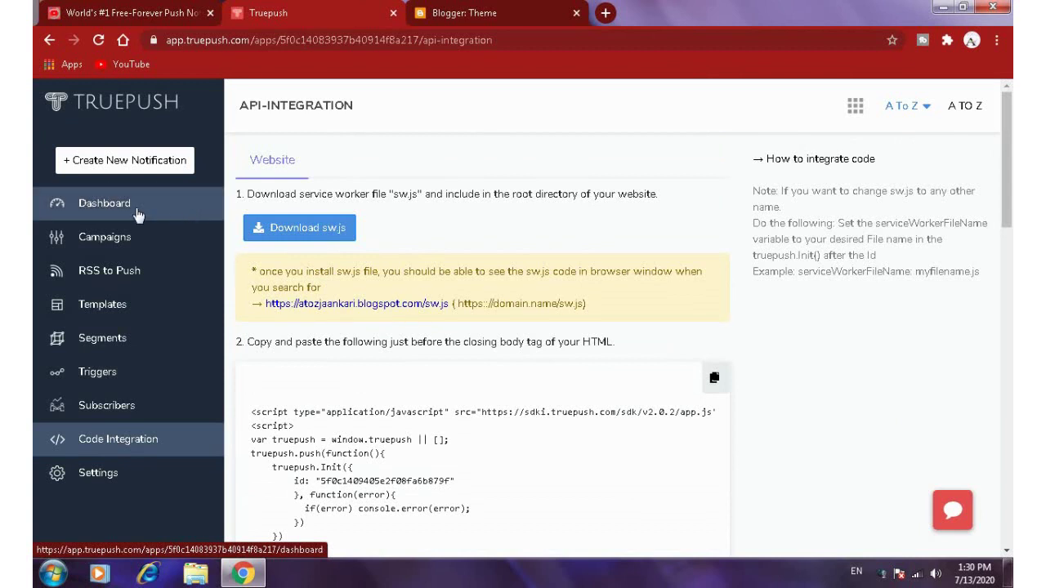
{"action": "left_click", "coordinate": [138, 214]}
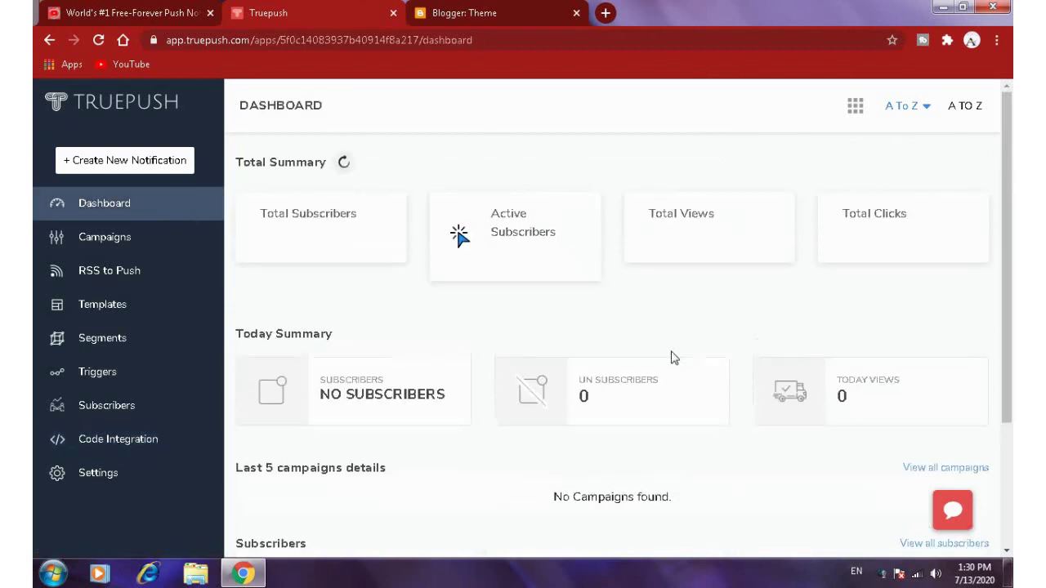